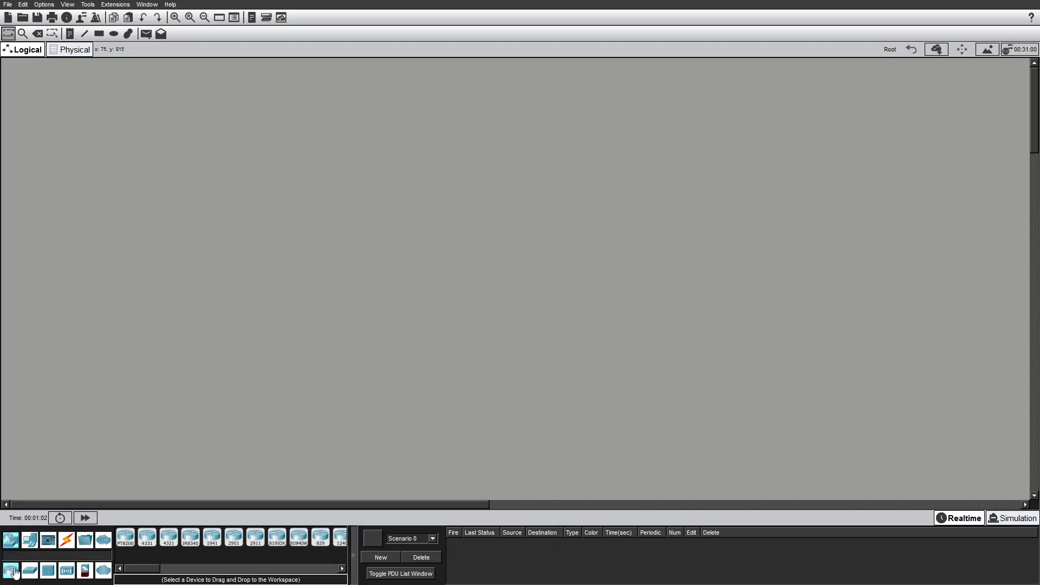
Place a generic Router-PT router near the top of the workspace.
left_click_drag(140, 569, 161, 573)
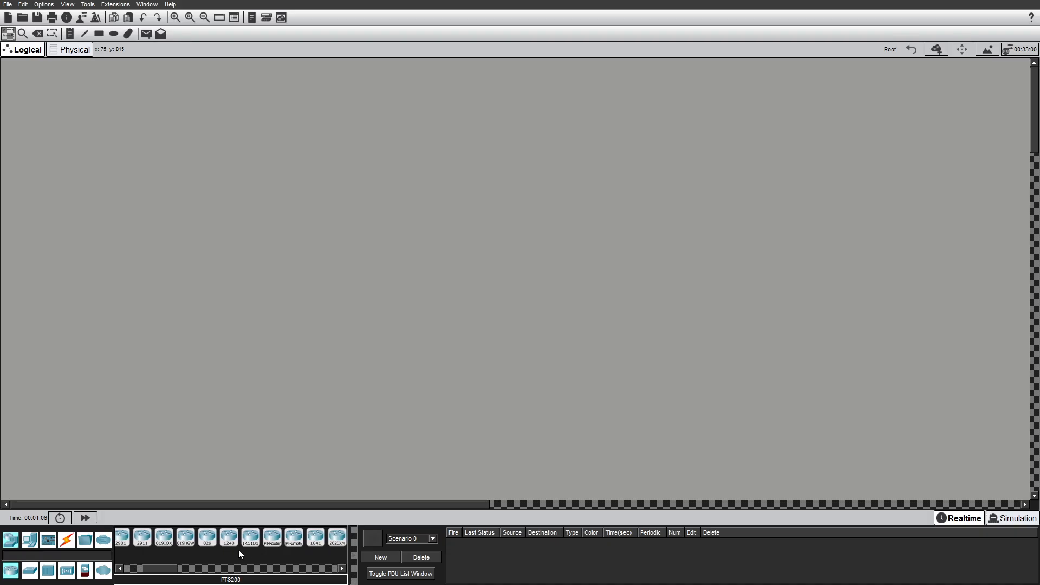
left_click_drag(272, 539, 388, 291)
mouse_move(496, 128)
left_mouse_down()
mouse_move(341, 147)
mouse_move(527, 130)
mouse_move(496, 124)
left_mouse_up()
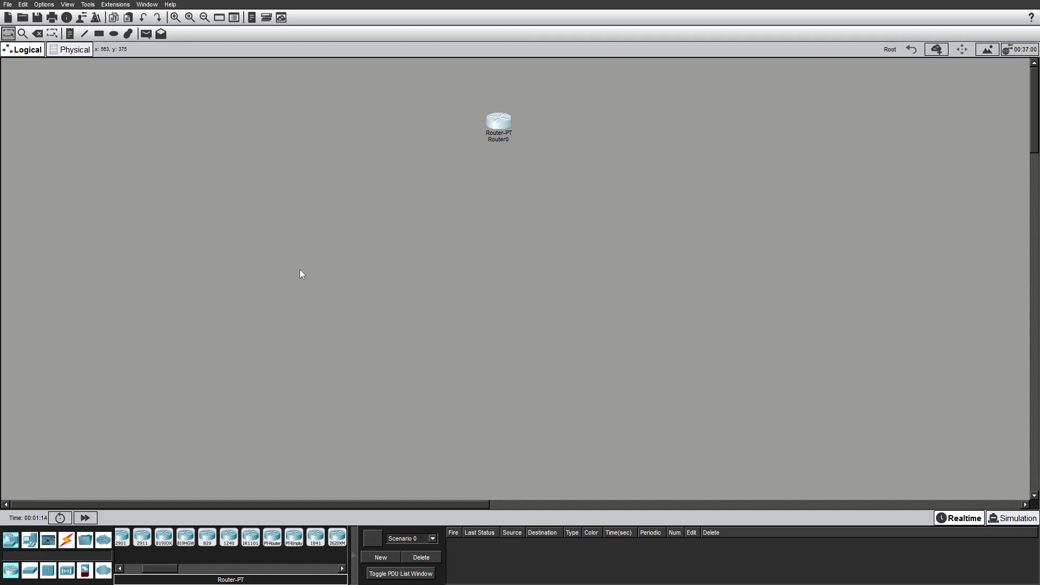
Add a generic Switch-PT switch below the router.
left_click(29, 574)
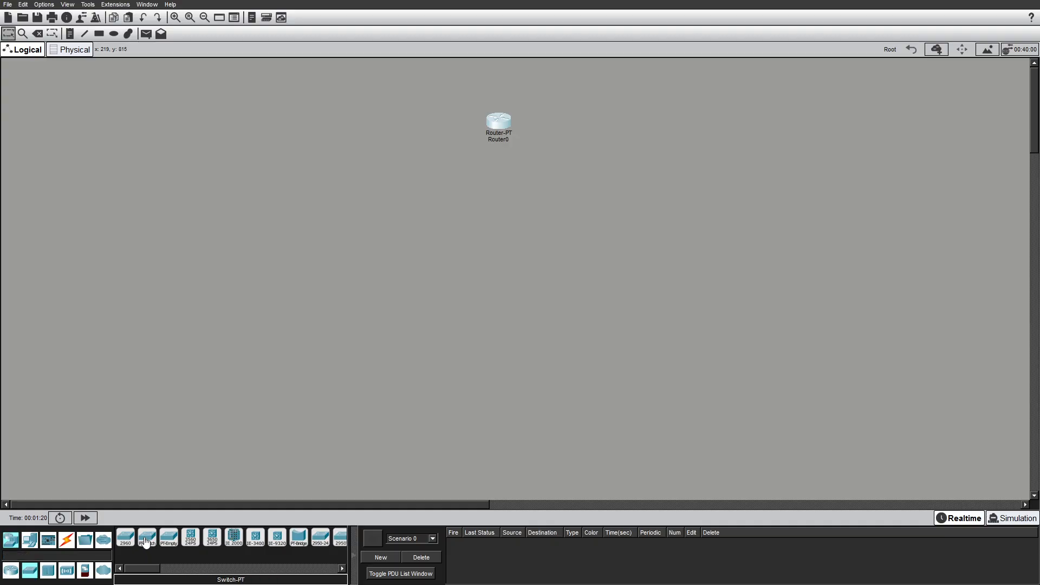
left_click(145, 541)
left_click(500, 224)
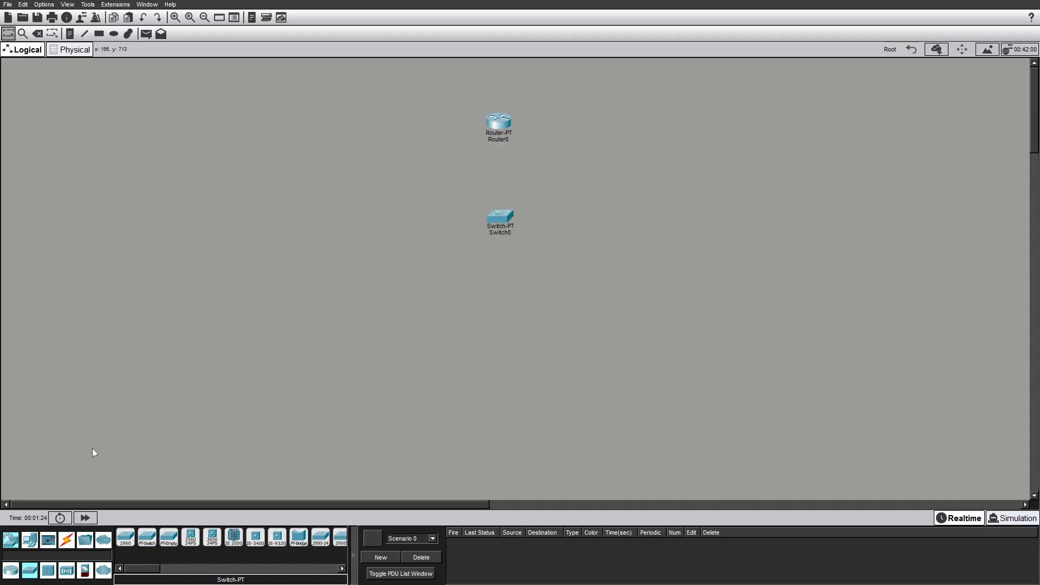
Add a generic PC and a generic server to the workspace.
left_click(30, 540)
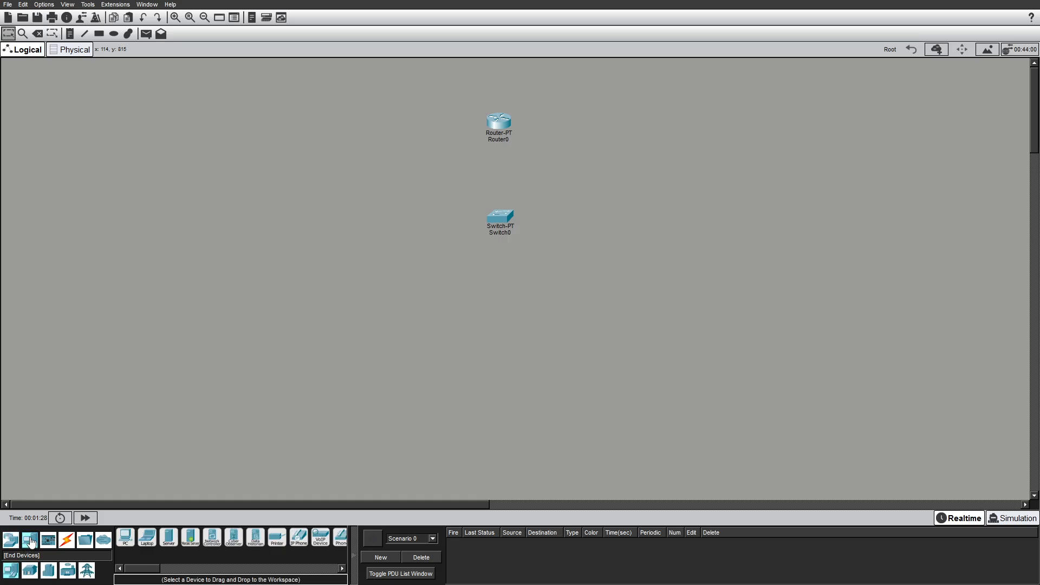
left_click_drag(130, 536, 399, 299)
left_click_drag(169, 537, 184, 543)
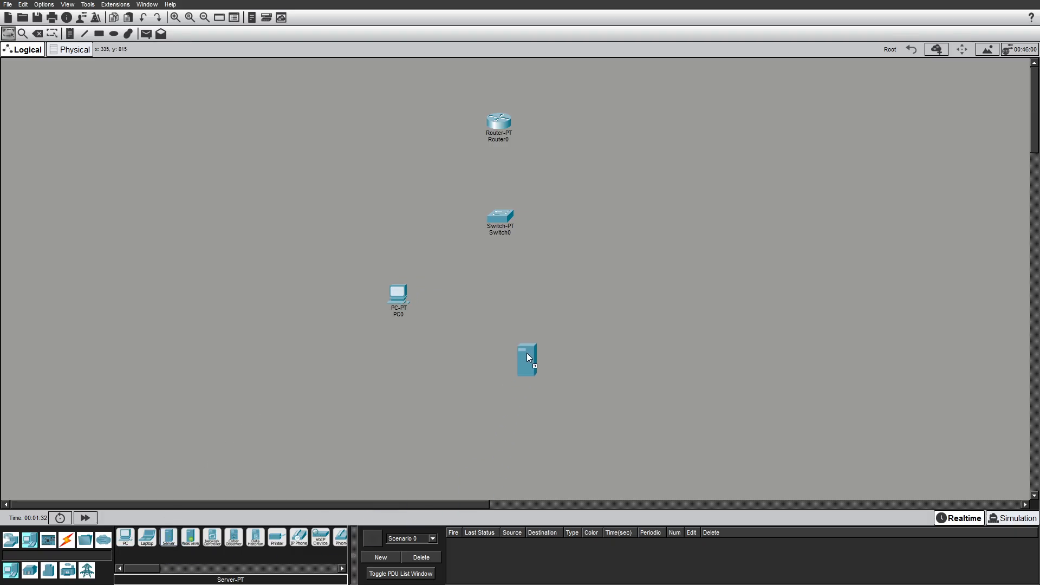
Arrange the PC to the left and the server to the right of the switch.
left_click_drag(400, 299, 348, 209)
left_click_drag(608, 308, 634, 223)
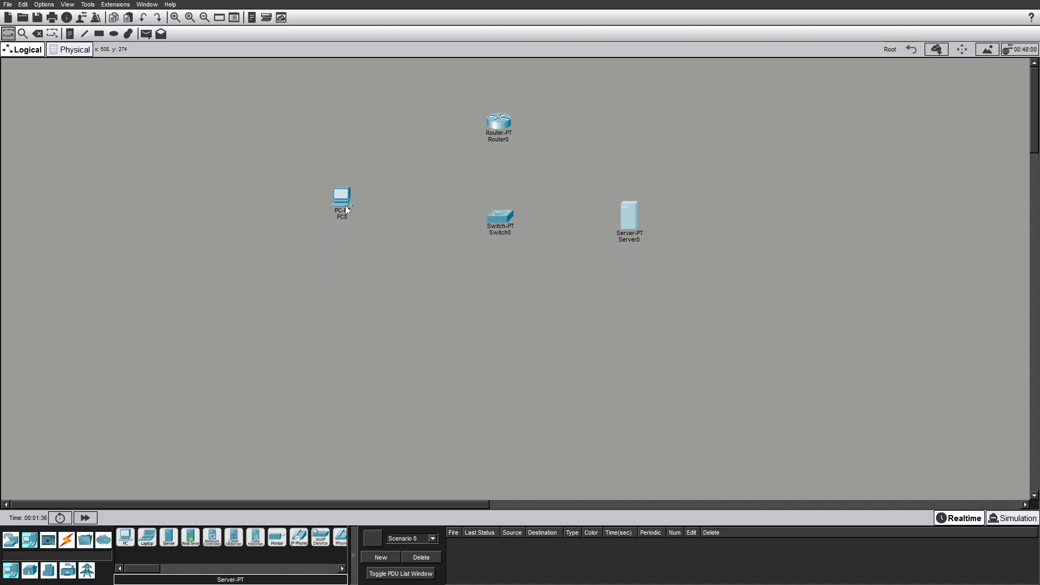
left_click_drag(346, 206, 331, 246)
left_click_drag(620, 219, 646, 253)
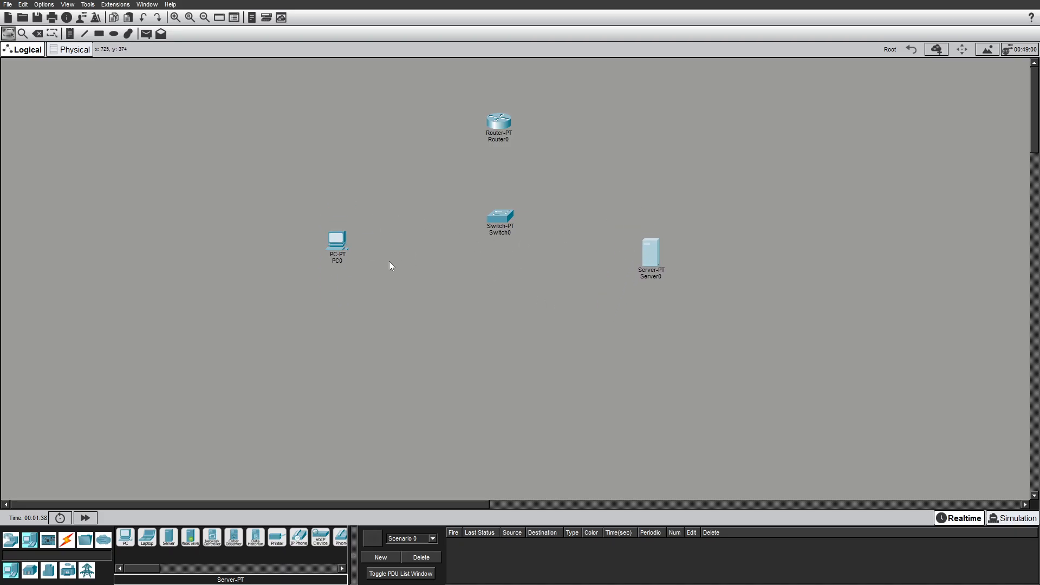
left_click_drag(331, 256, 329, 263)
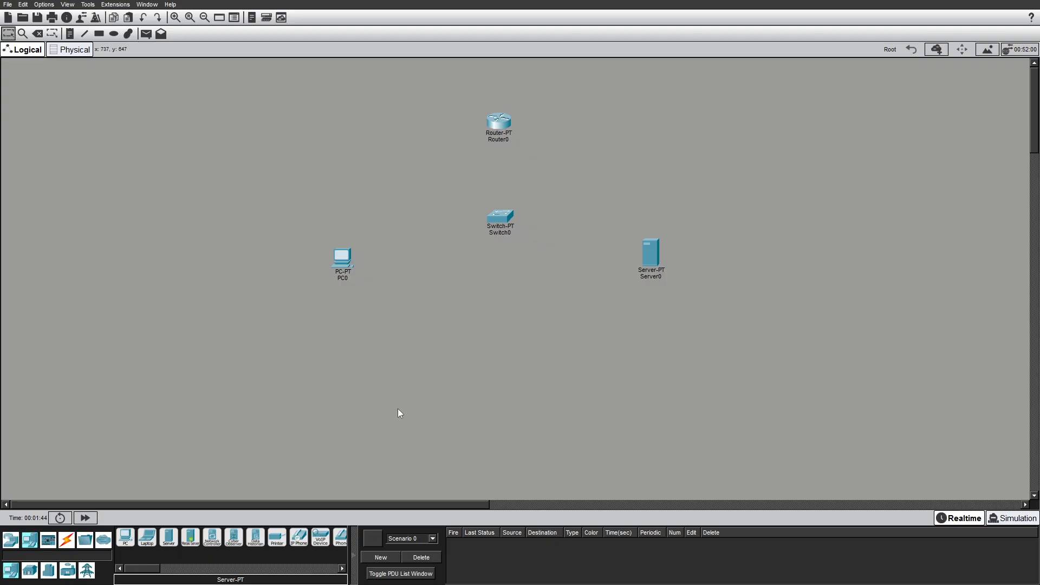
Connect the PC's FastEthernet0 to the switch's FastEthernet0/1 with a copper straight-through cable.
left_click(67, 541)
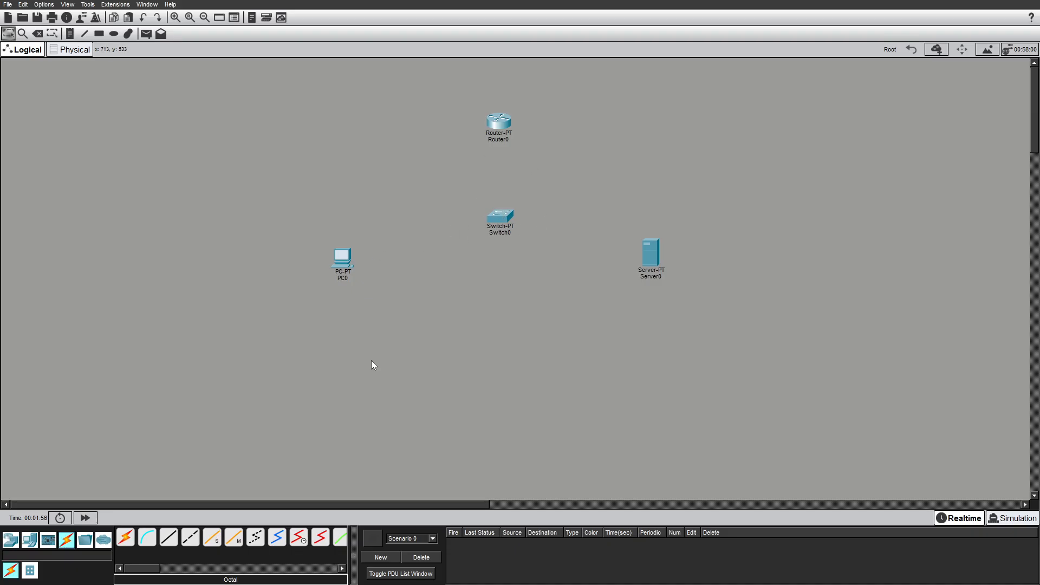
left_click(171, 539)
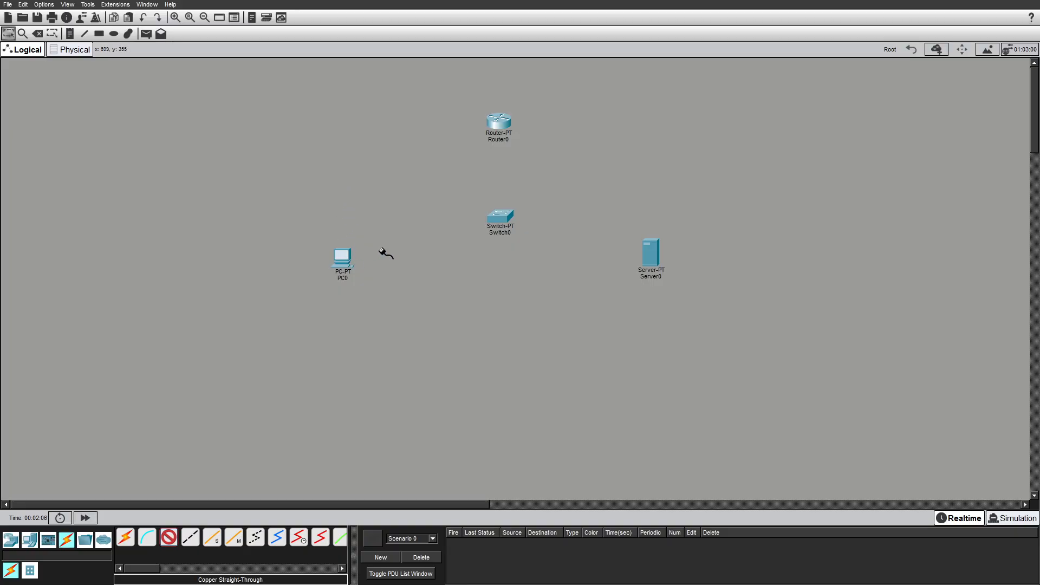
left_click(346, 260)
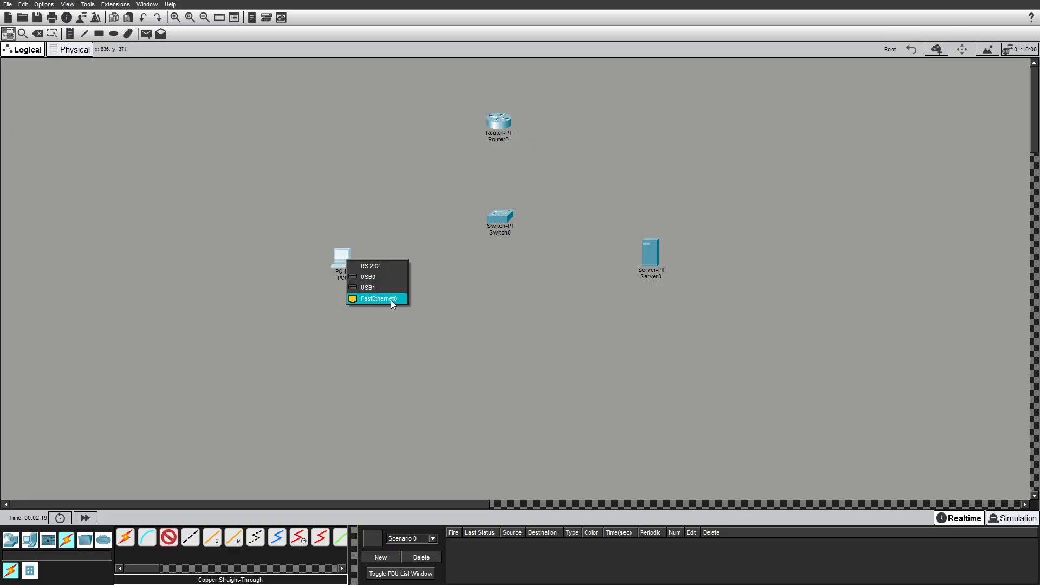
left_click(375, 299)
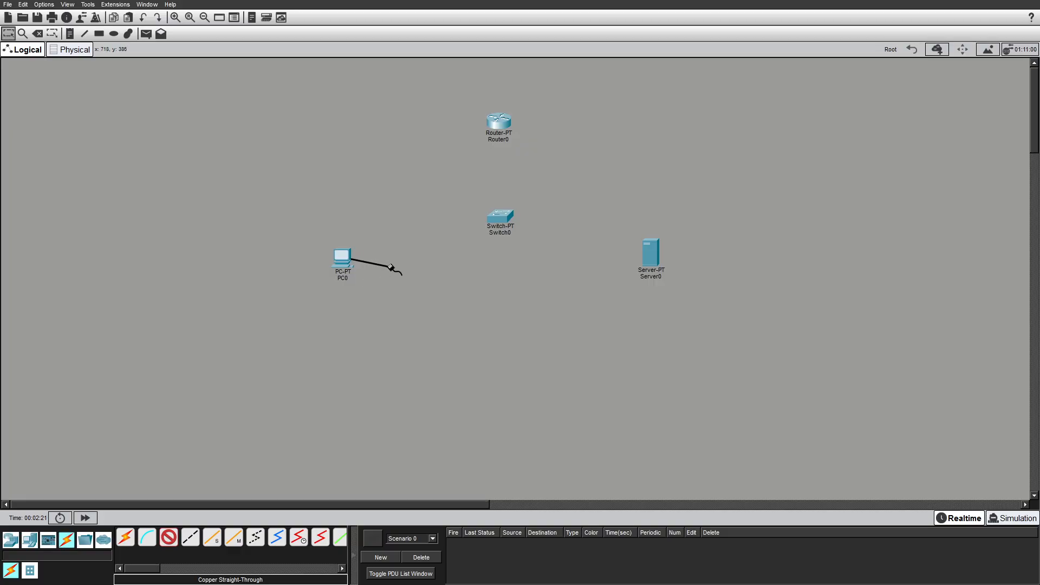
left_click(496, 218)
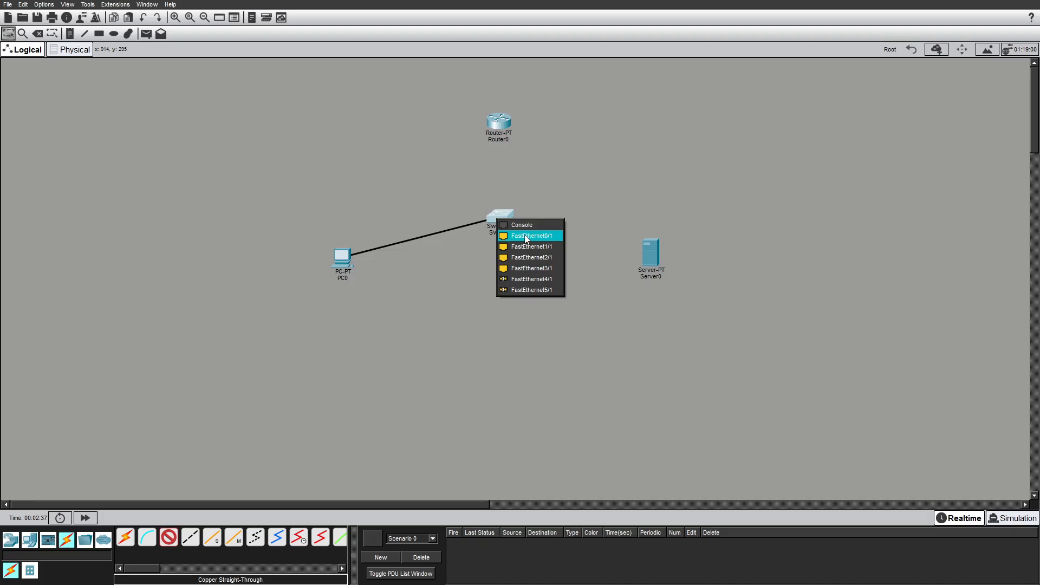
left_click(538, 239)
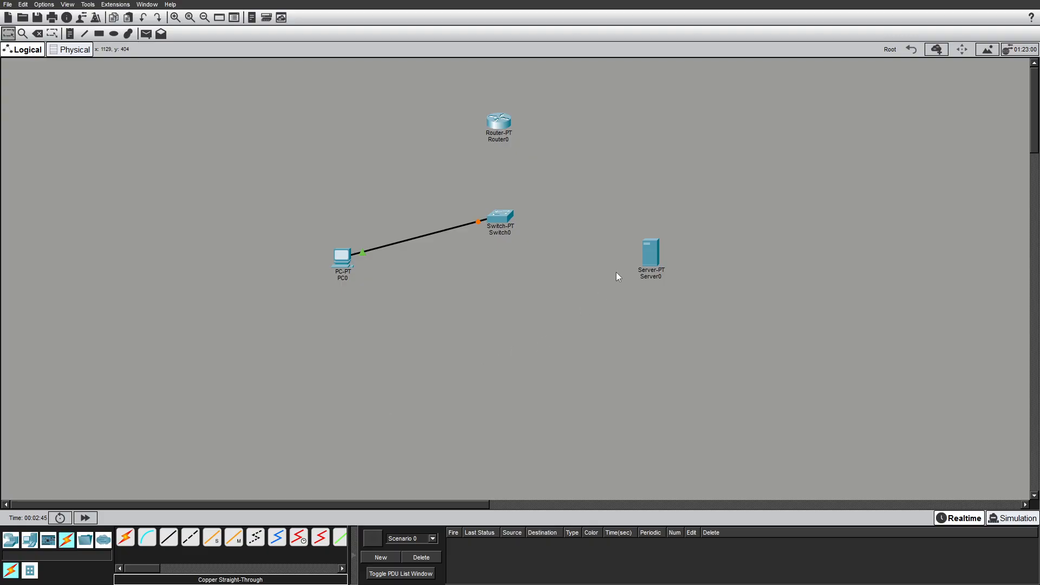
Connect the server to the switch's FastEthernet1/1 with a copper straight-through cable.
left_click(169, 537)
left_click(647, 252)
left_click(666, 261)
left_click(509, 218)
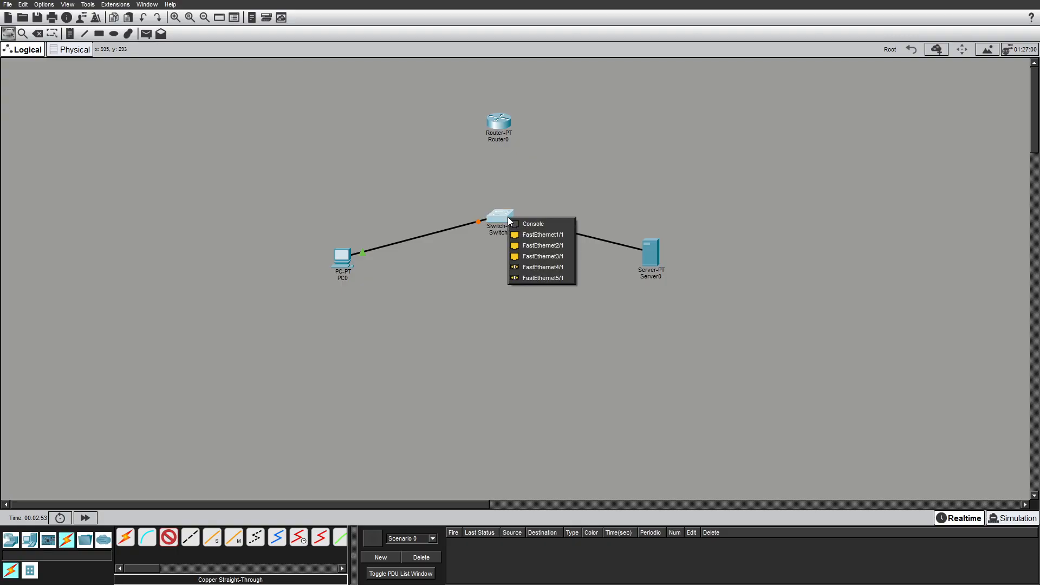
left_click(540, 236)
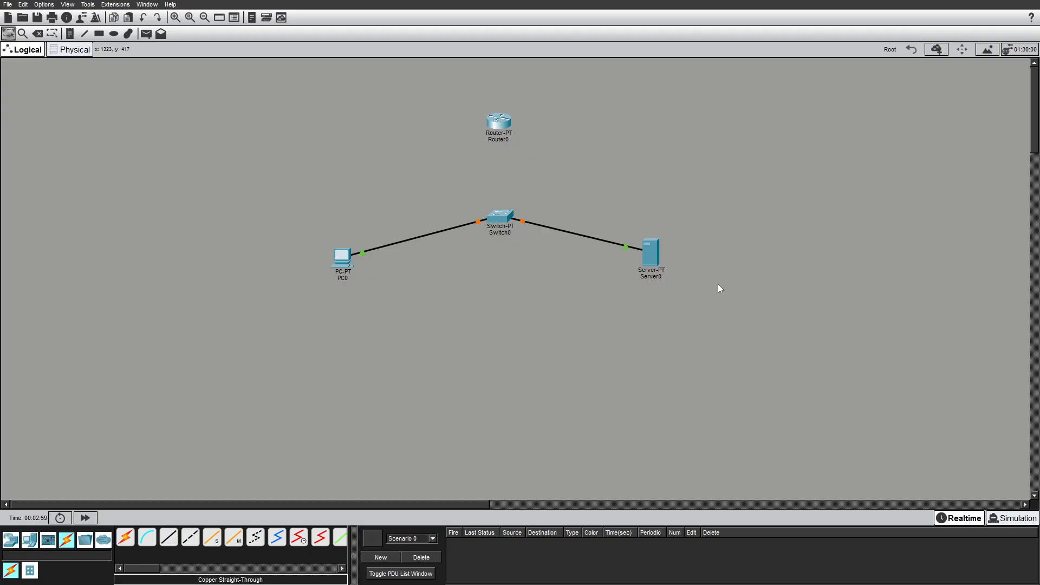
Connect the switch's FastEthernet2/1 to the router's FastEthernet0/0 with a copper straight-through cable.
left_click(169, 538)
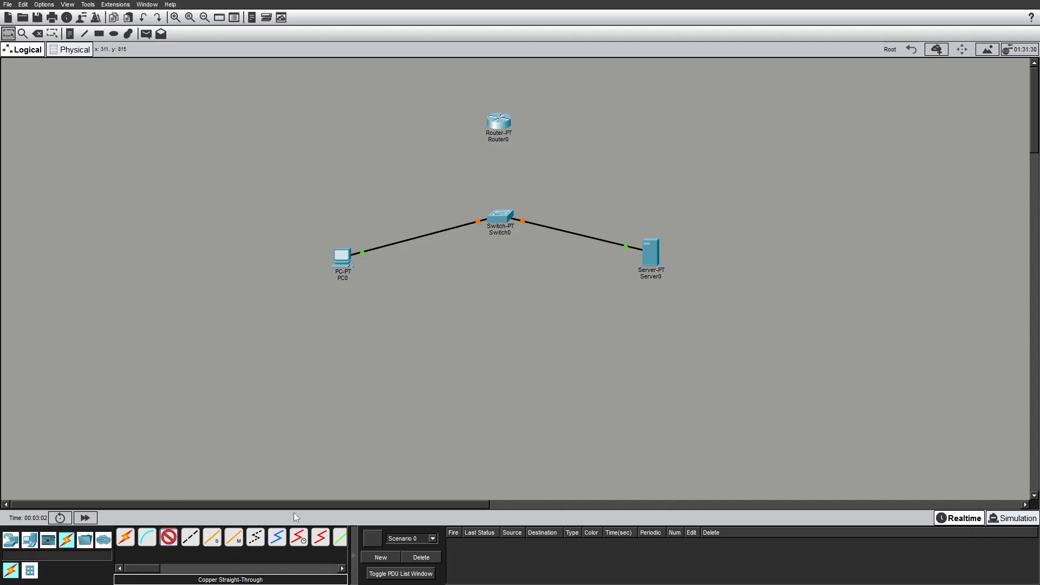
left_click(499, 212)
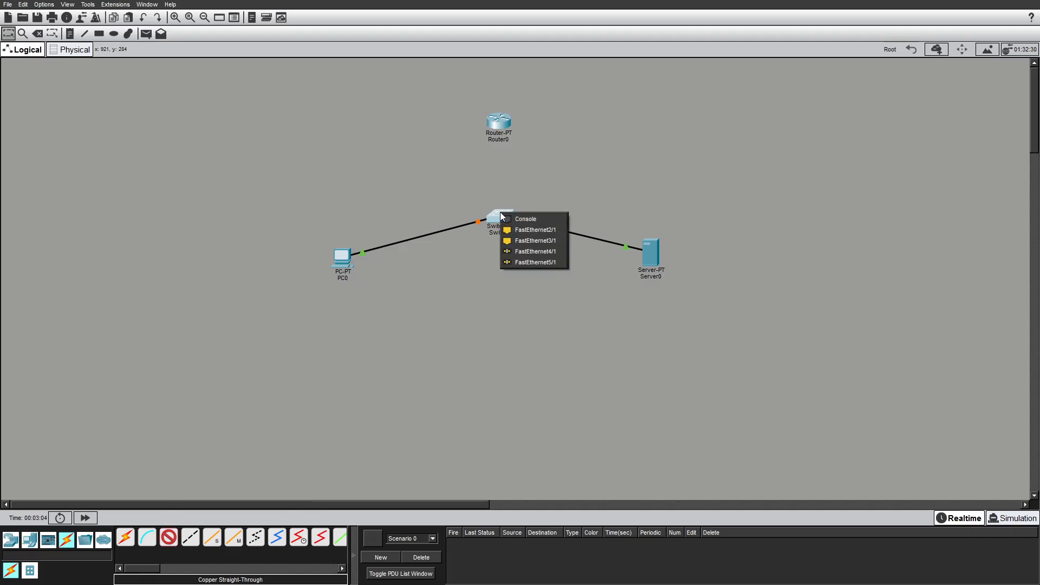
left_click(540, 230)
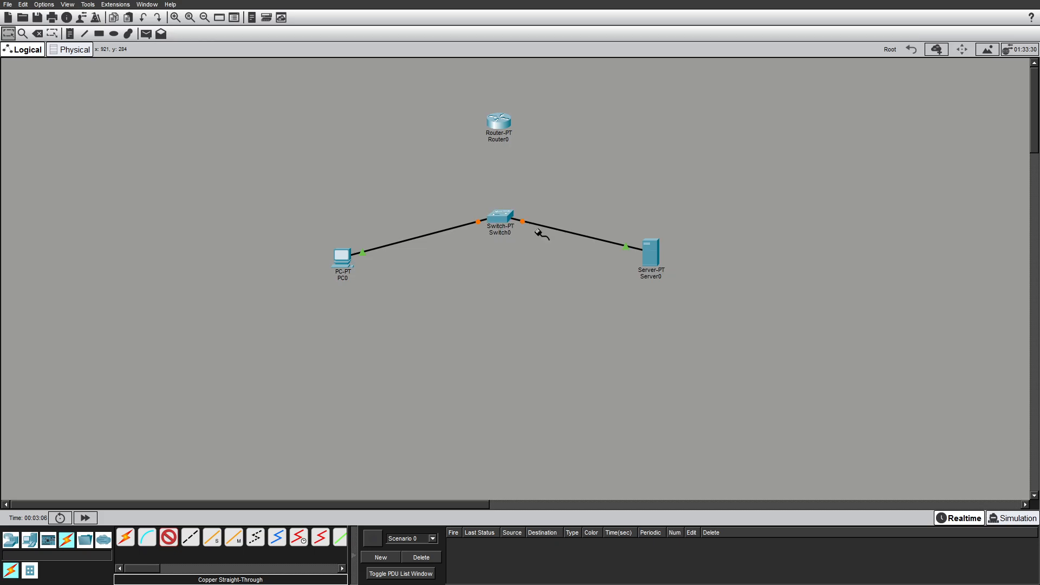
left_click(500, 122)
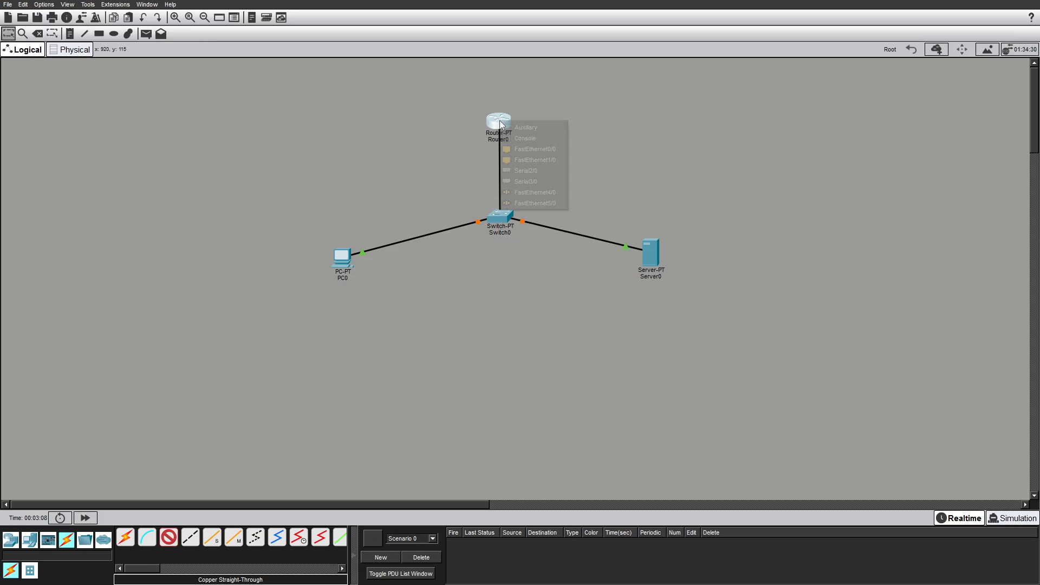
left_click(535, 149)
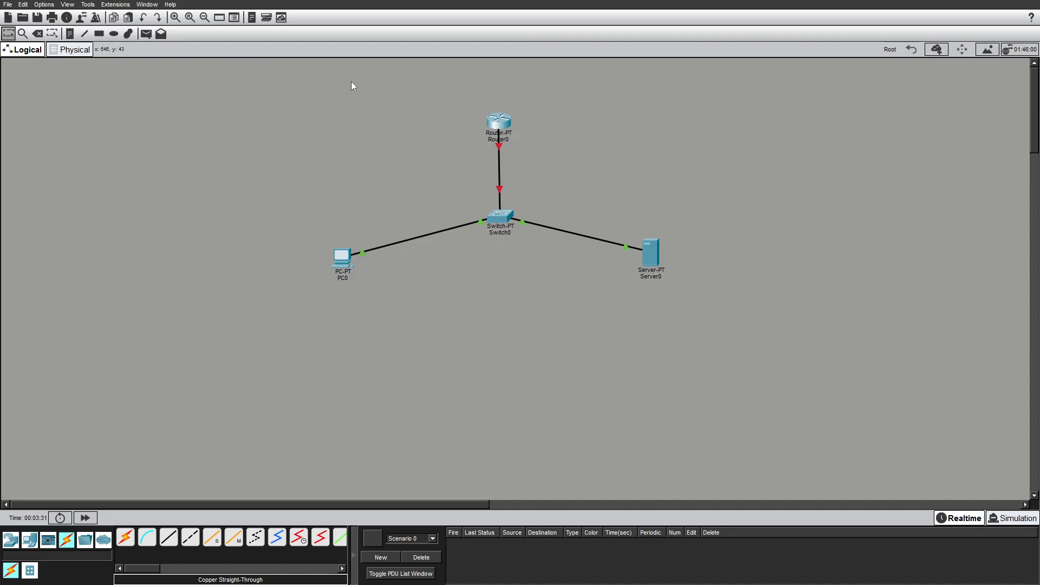
Zoom in on the topology and inspect the PC0 label.
left_click(175, 18)
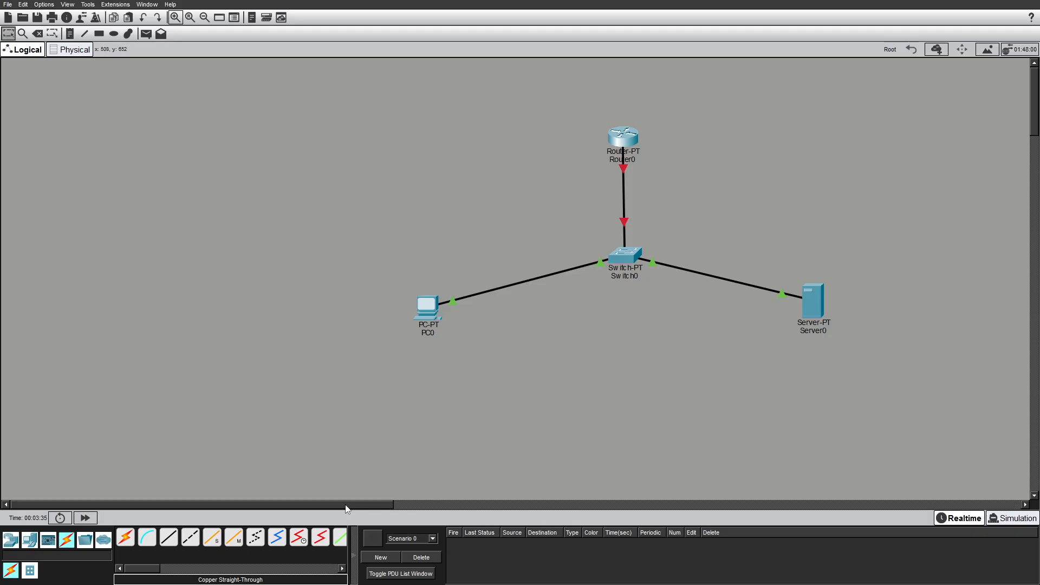
left_click_drag(345, 508, 401, 509)
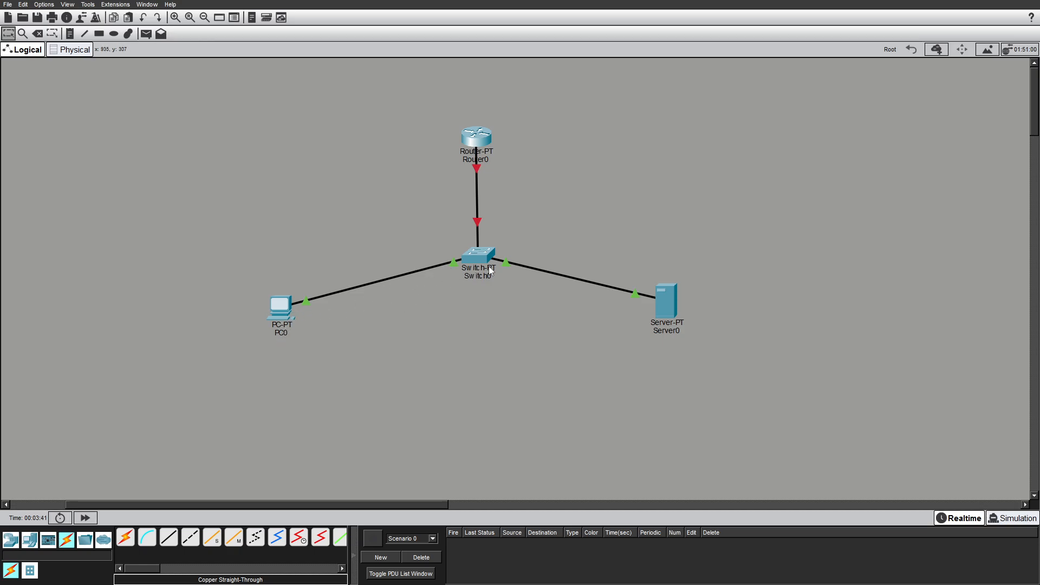
left_click(283, 332)
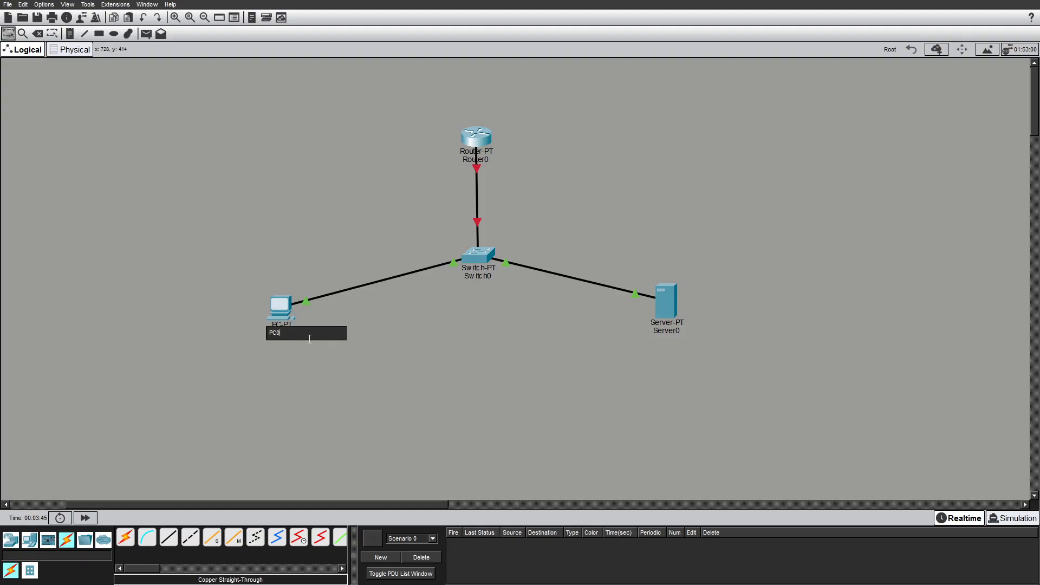
left_click_drag(269, 333, 293, 335)
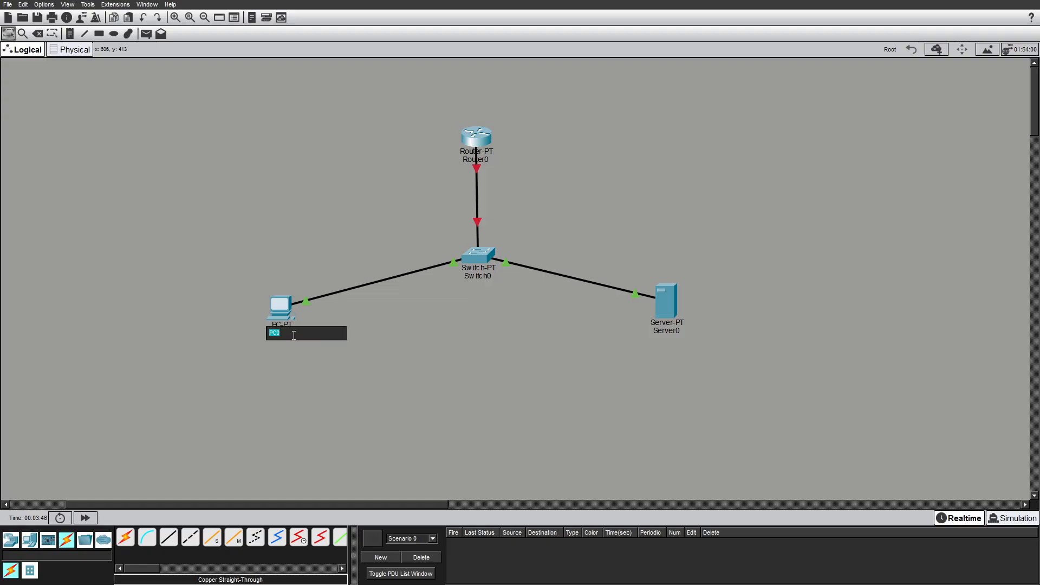
left_click(427, 361)
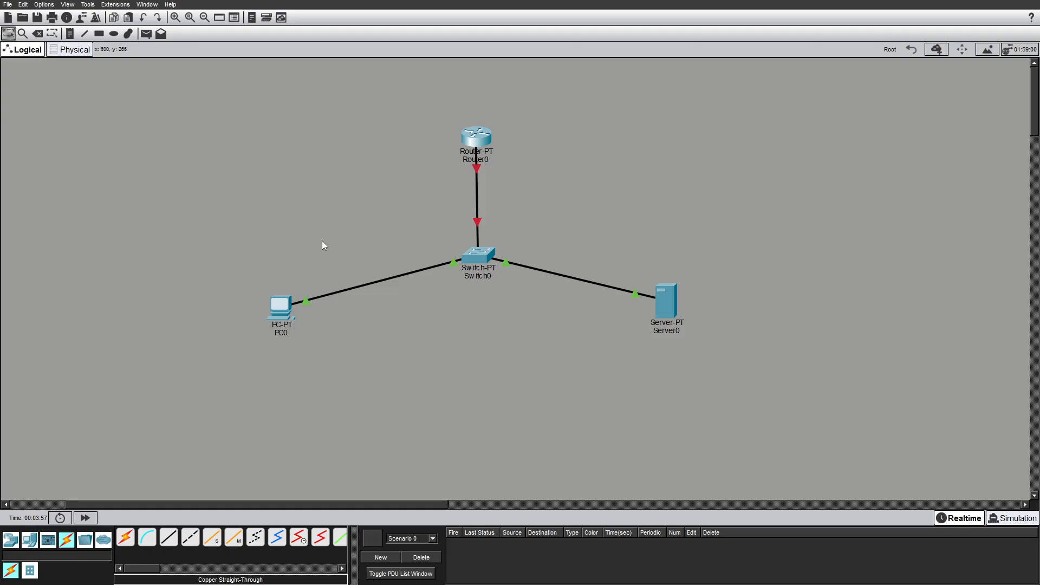
Place a note below PC0 reading 192.168.0.2.
mouse_move(273, 312)
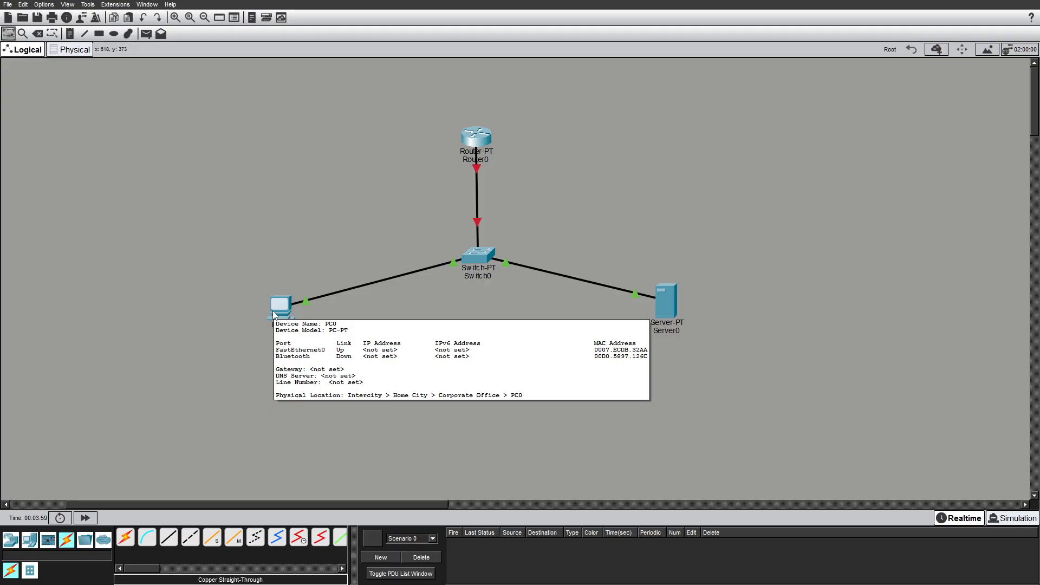
left_click(71, 34)
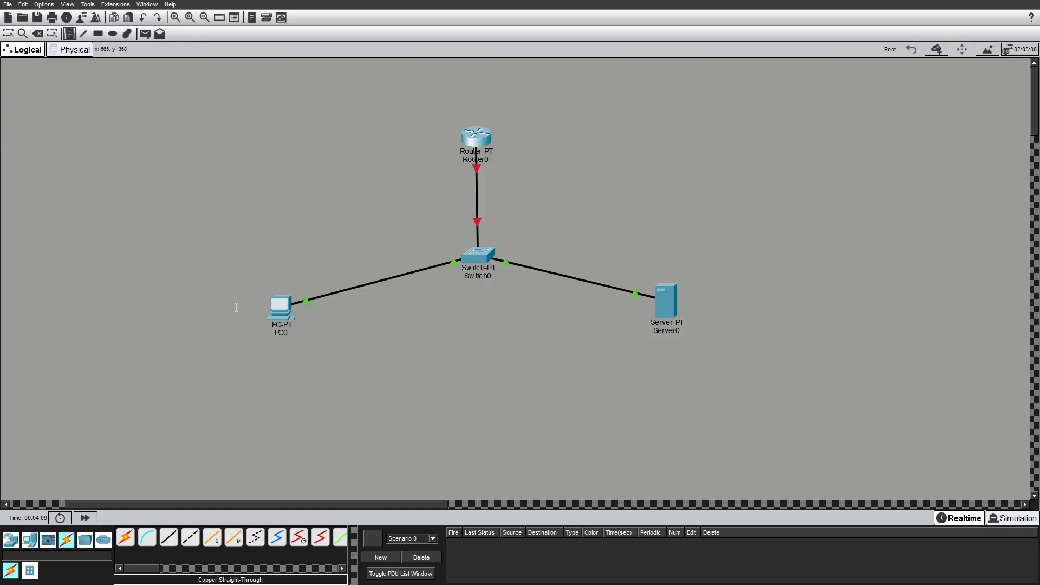
left_click(260, 347)
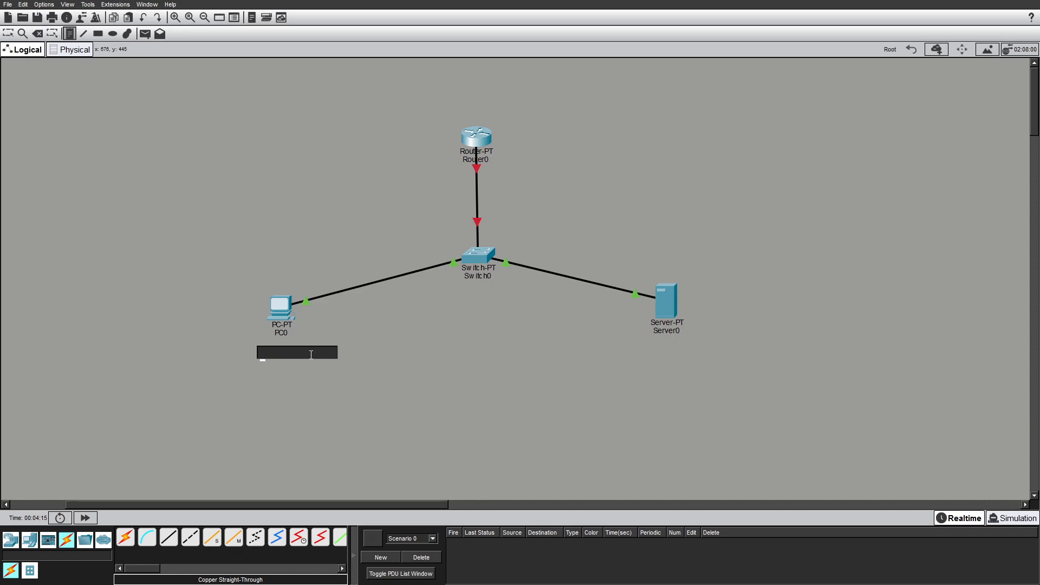
type("192.1")
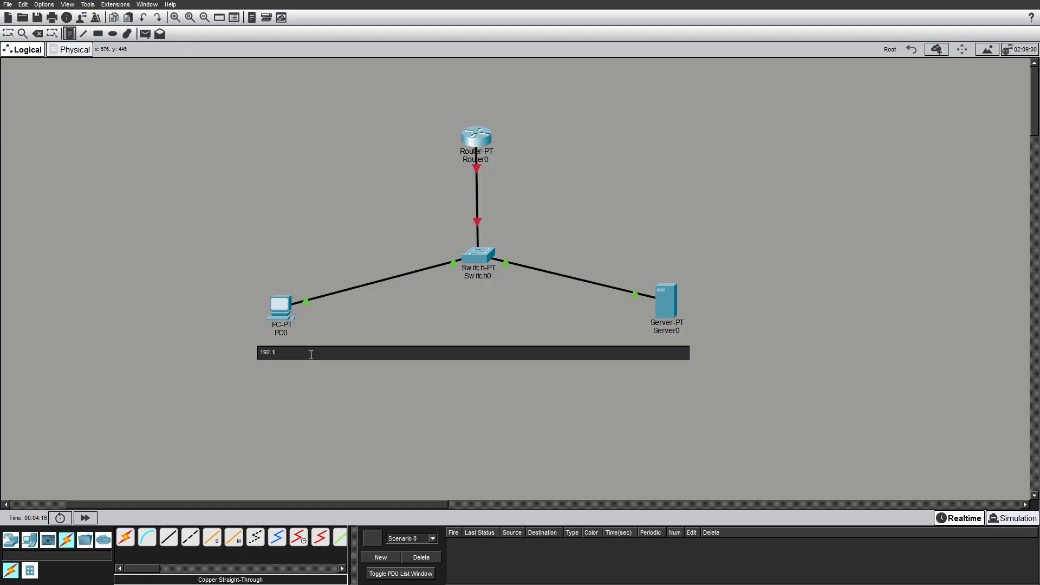
type("68.0.2")
Place a note above the router reading 192.168.0.1.
left_click(468, 109)
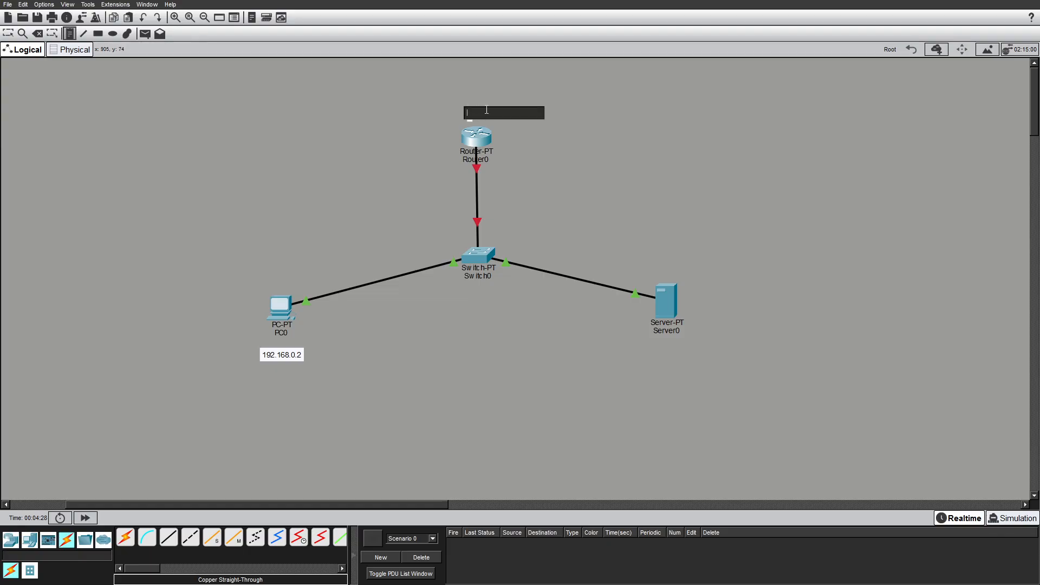
type("19")
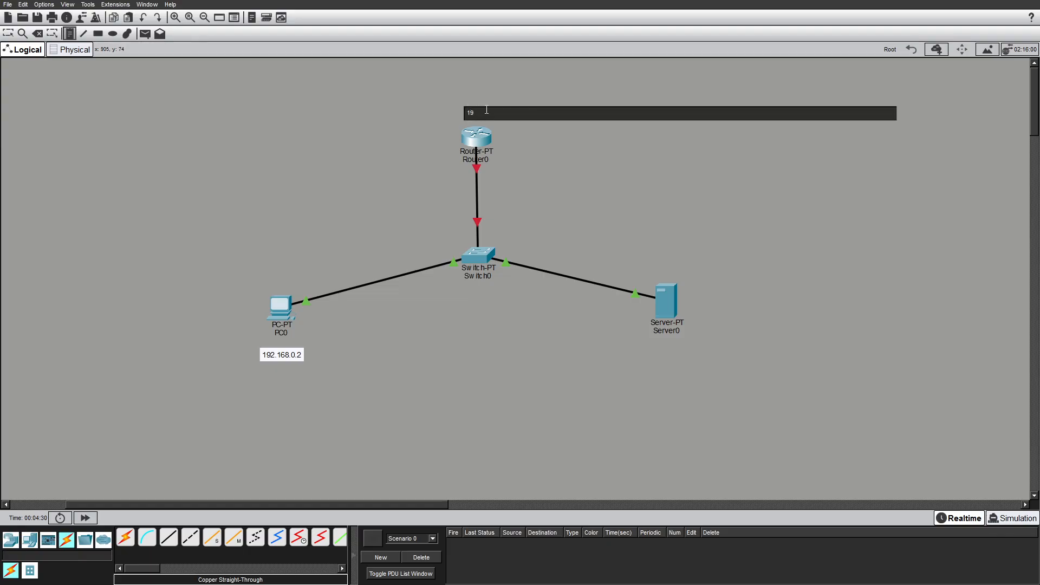
type("2.168.0.1")
Place a note beside the server reading 192.168.0.254 and leave the note tool.
left_click(716, 307)
type("192.168")
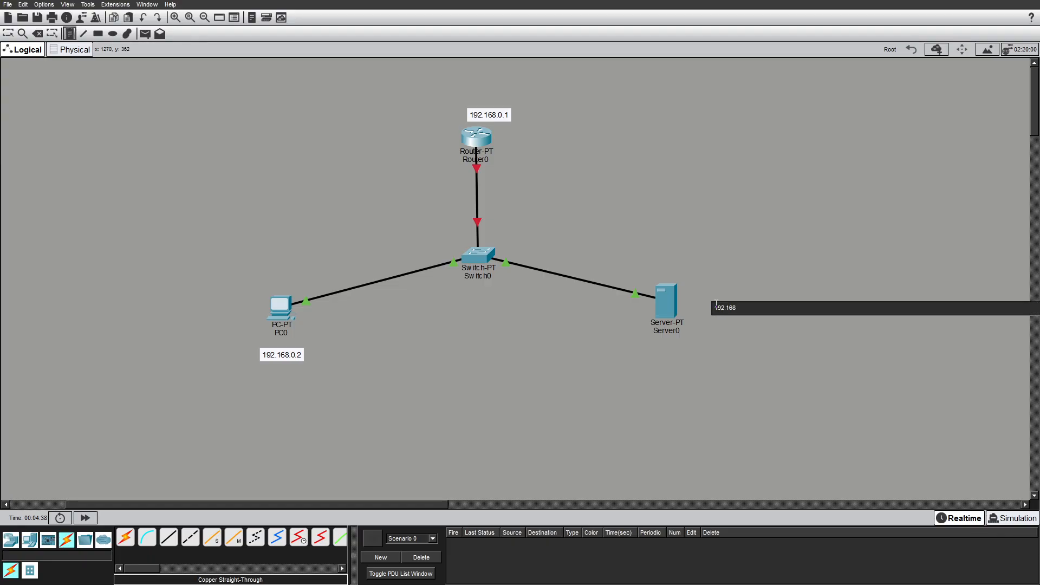
type(".0.254")
left_click(8, 34)
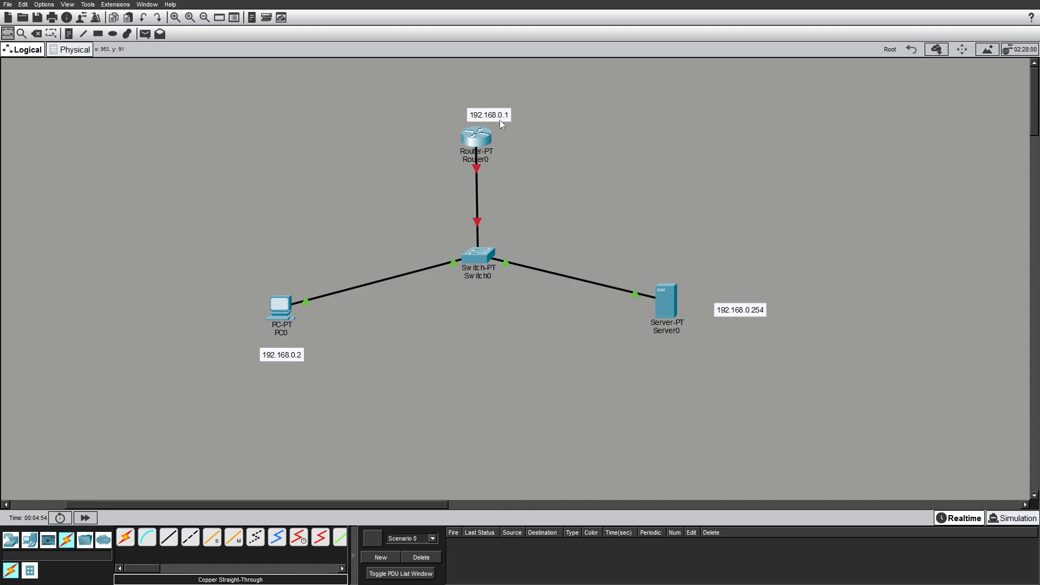
Move the router's address note to its right and PC0's address note to its left.
left_click_drag(499, 120, 577, 187)
left_click_drag(524, 156, 529, 140)
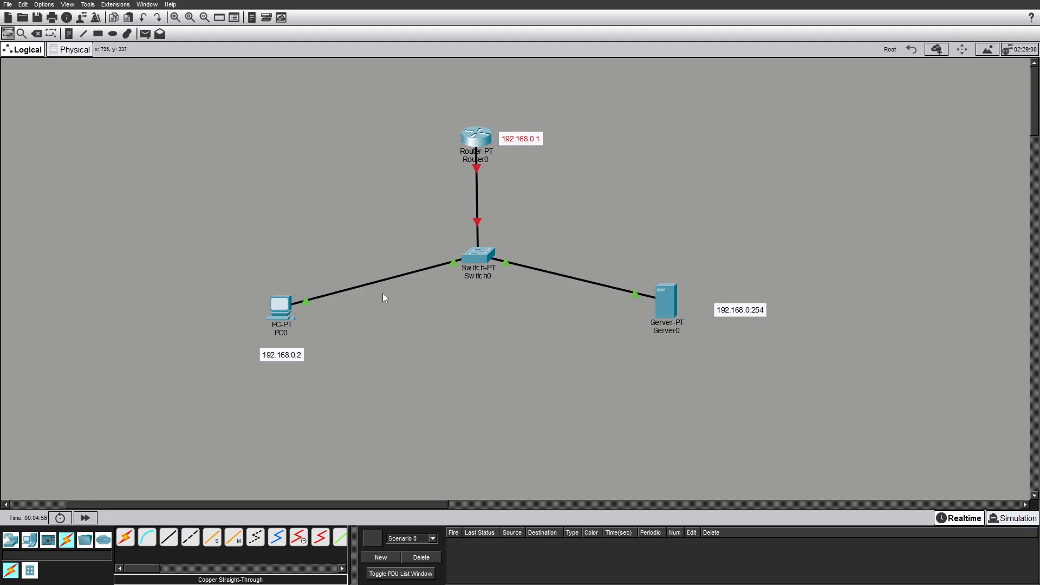
left_click_drag(293, 362, 247, 310)
double_click(304, 350)
left_click(352, 394)
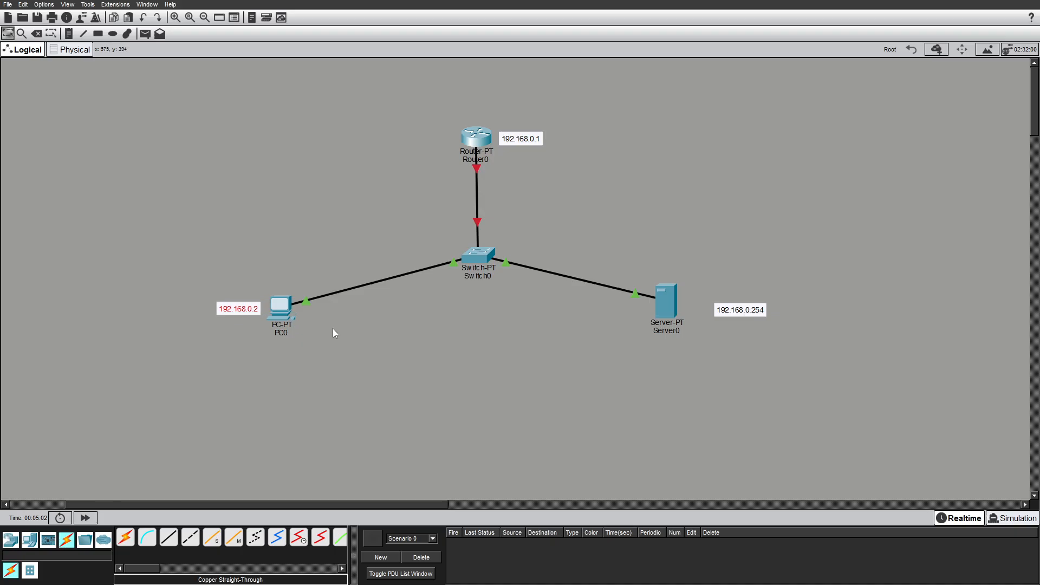
Move the server's address note closer to the server.
left_click_drag(729, 314, 702, 309)
left_click(753, 338)
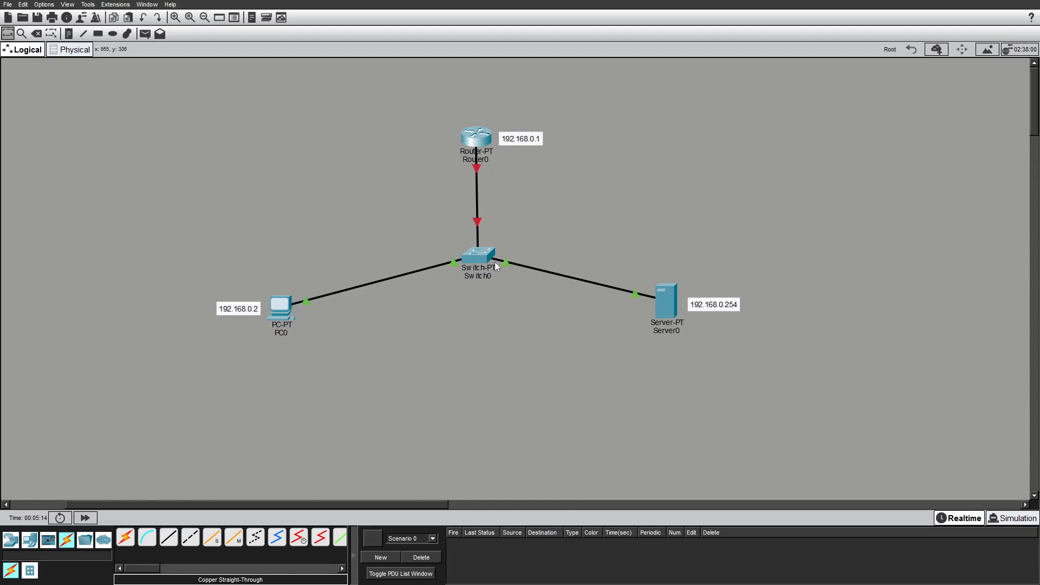
Give PC0's FastEthernet0 interface the static IPv4 address 192.168.0.2 and fill in its subnet mask.
left_click(282, 313)
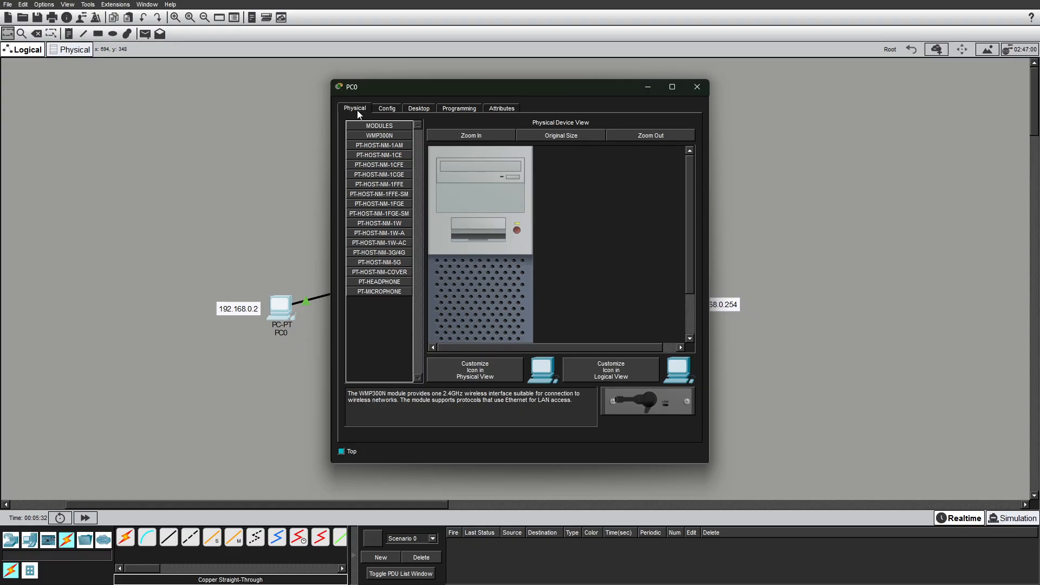
left_click_drag(690, 183, 673, 229)
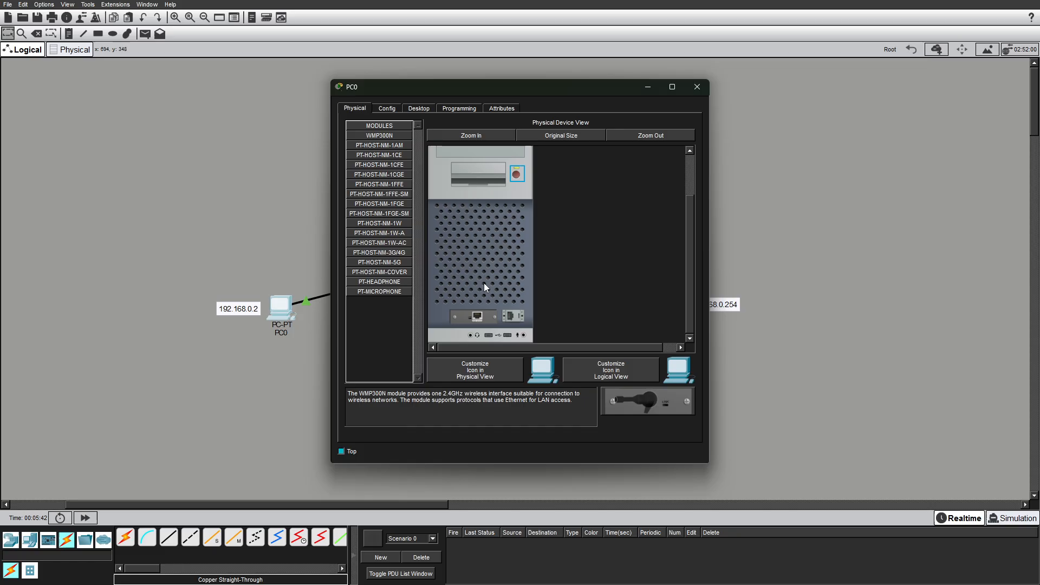
scroll(484, 283, "up", 2)
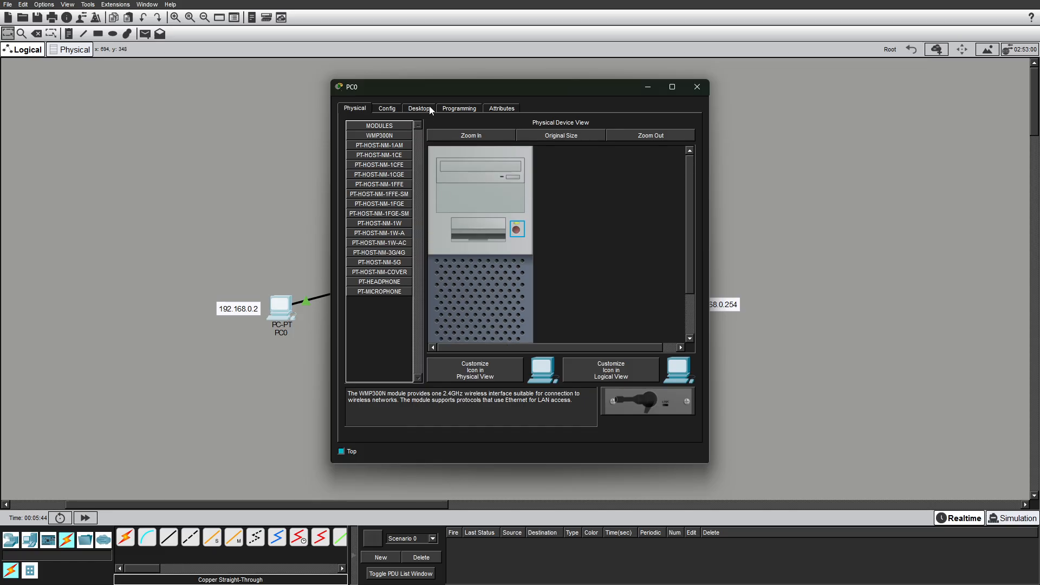
left_click(394, 108)
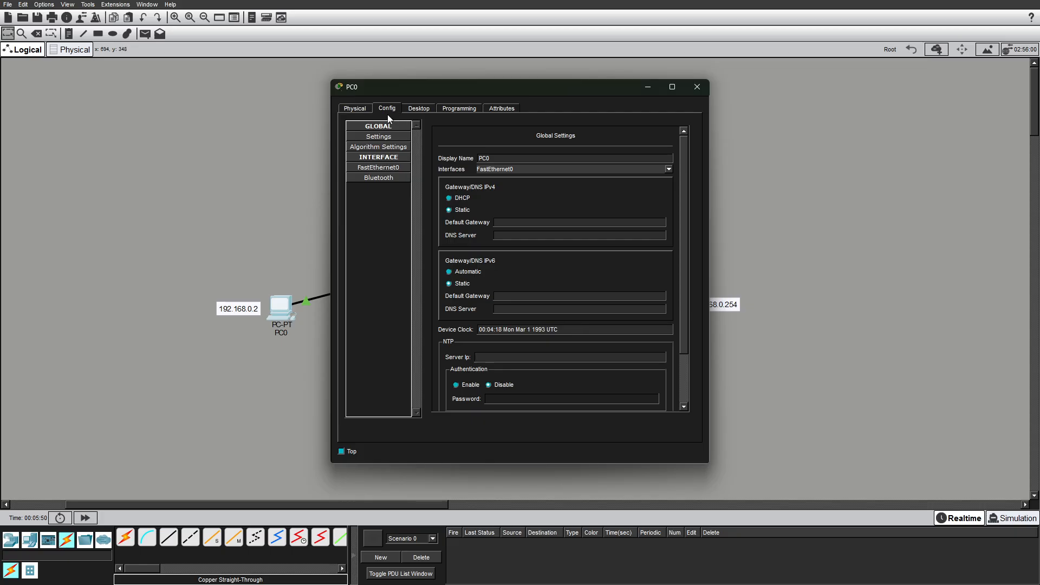
left_click(376, 169)
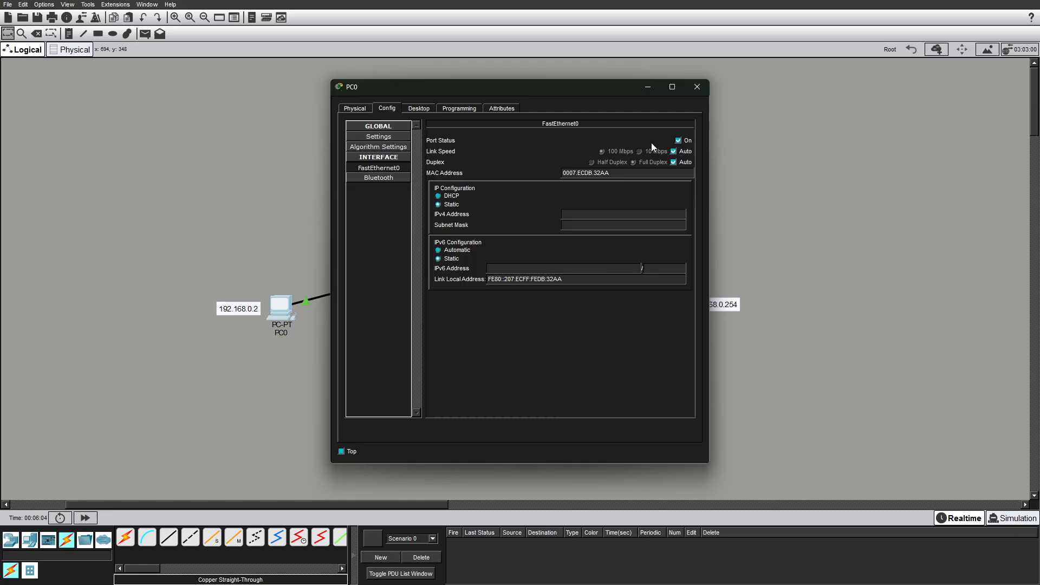
left_click(679, 142)
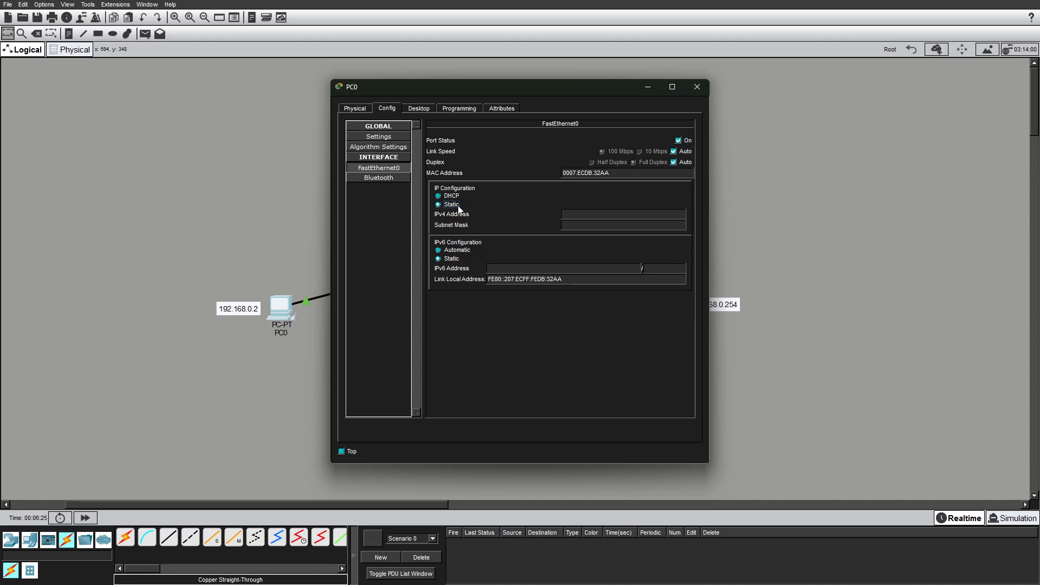
left_click(579, 214)
type("192.168.0.2")
left_click(582, 225)
Try to enter 192.168 as PC0's default gateway, then close the PC0 window.
left_click(382, 140)
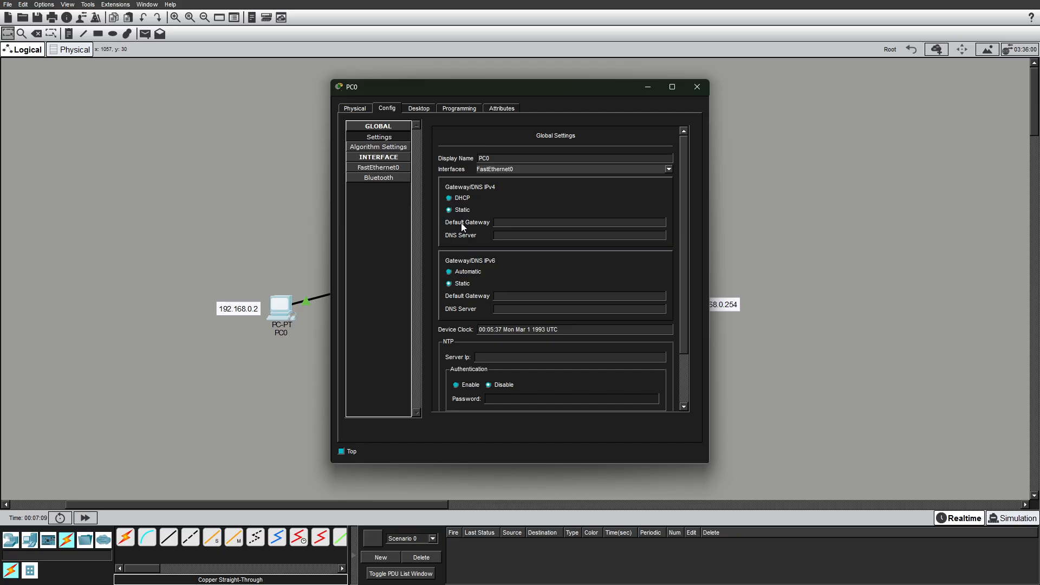
left_click_drag(557, 91, 803, 74)
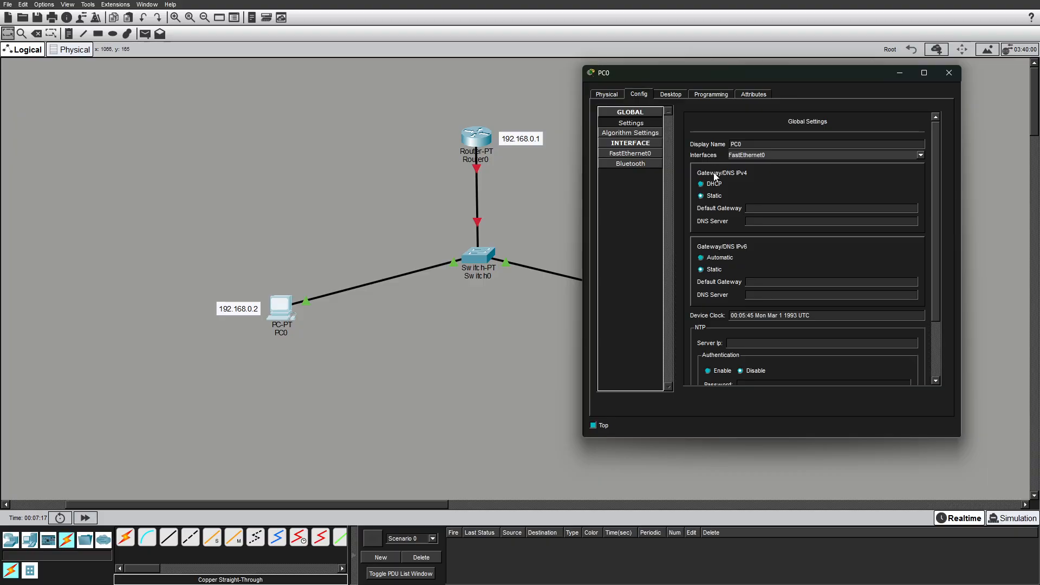
left_click(776, 211)
type("192")
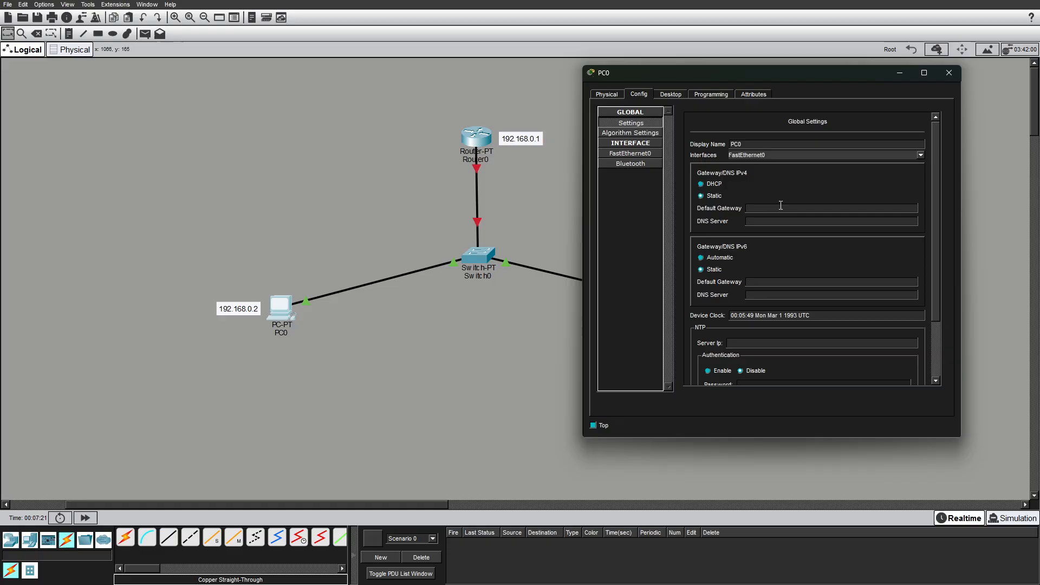
type(".168")
key("Return")
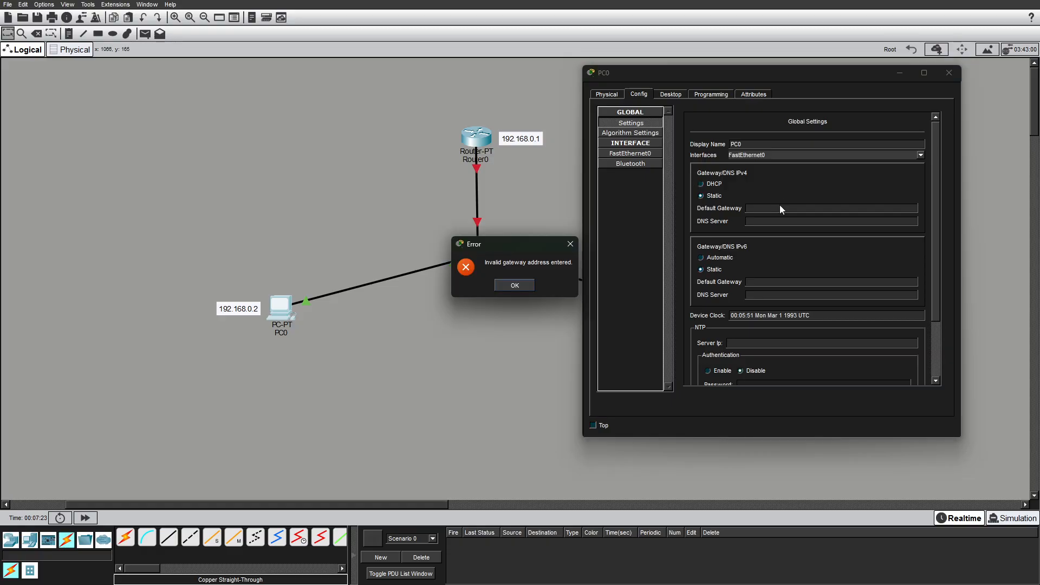
left_click(525, 288)
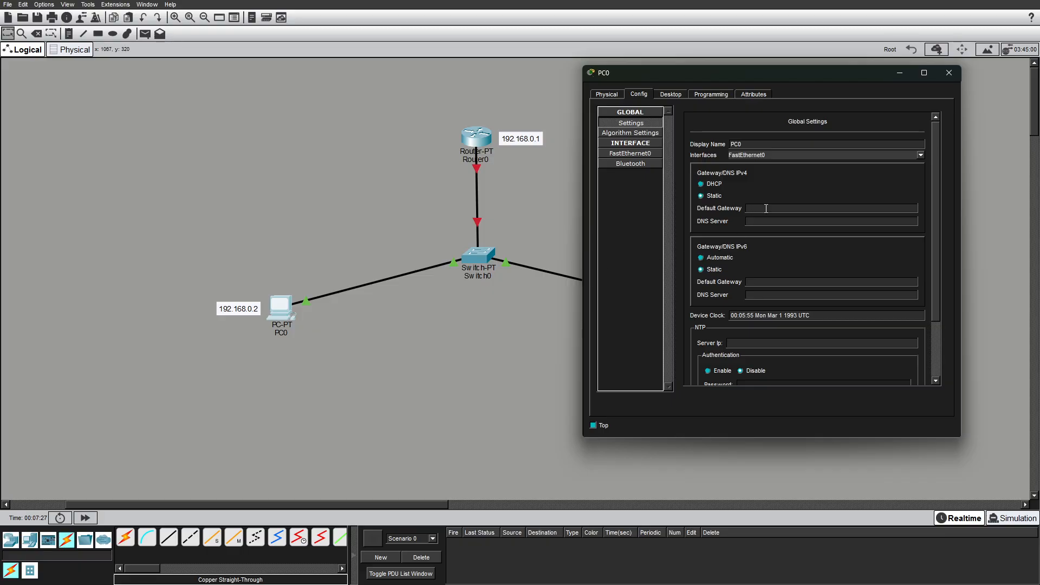
type("192.168.0.1")
left_click(950, 72)
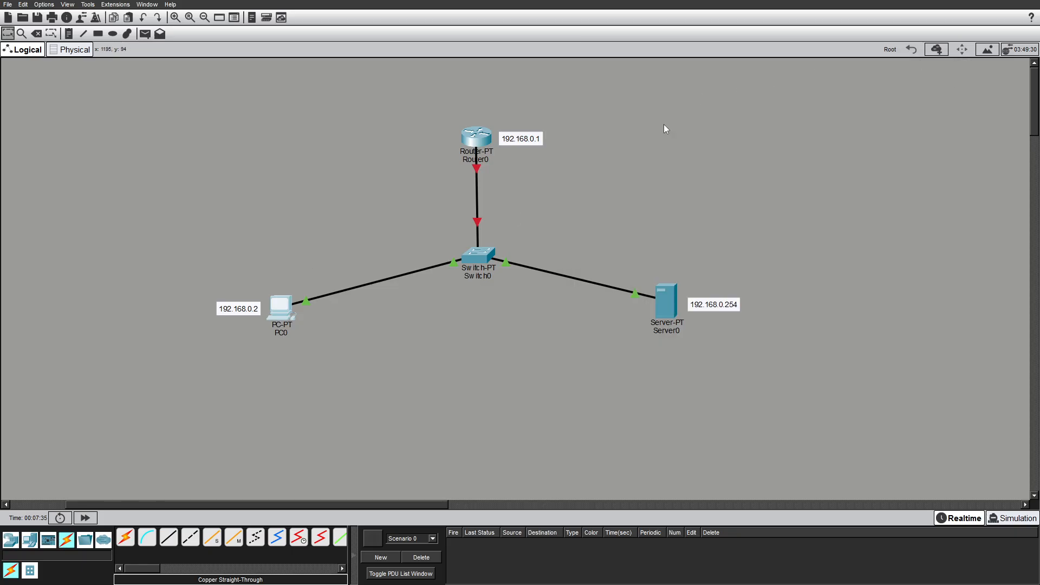
left_click(476, 141)
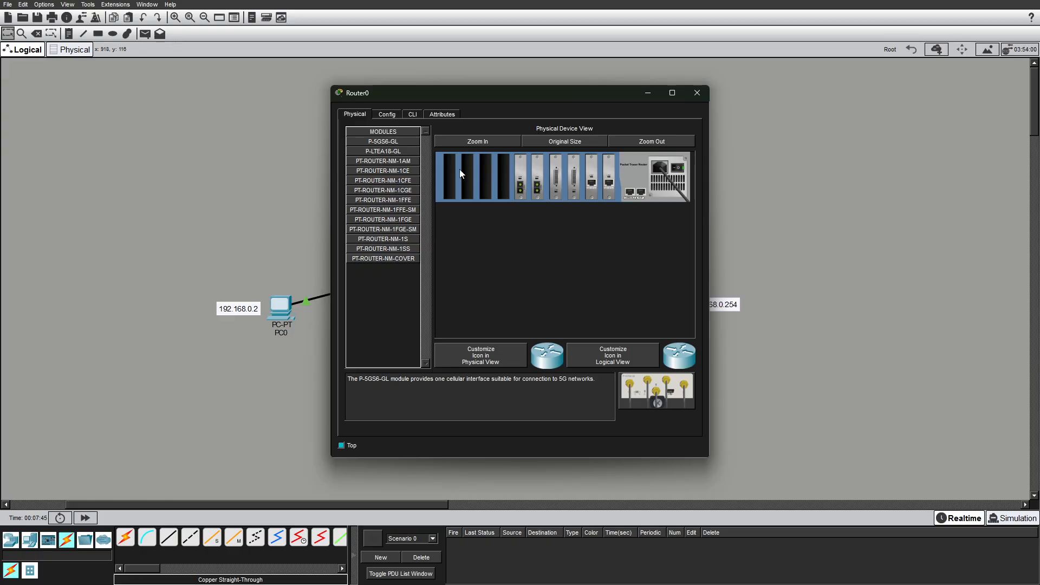
left_click(386, 115)
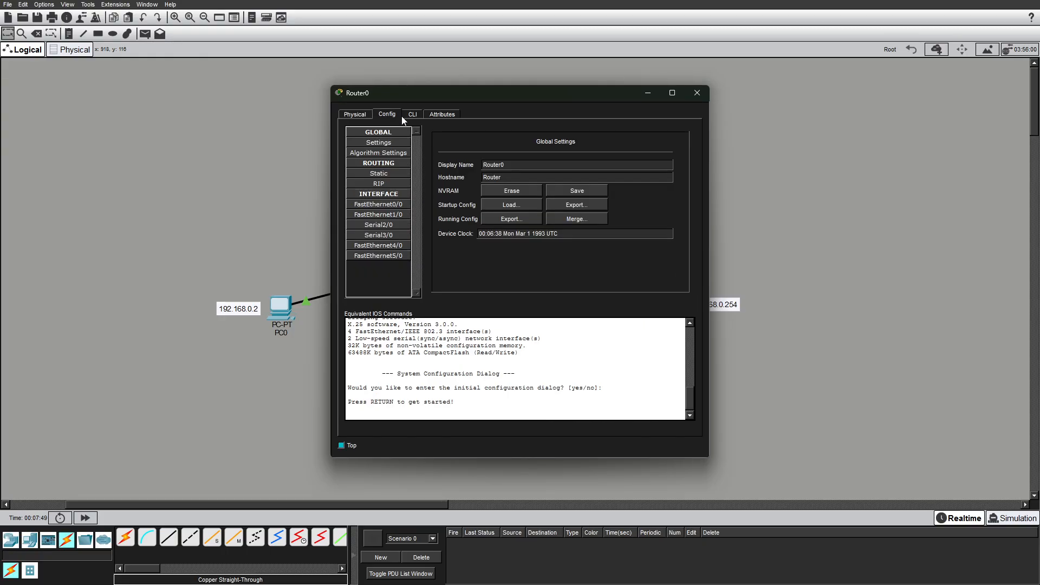
left_click_drag(399, 95, 696, 100)
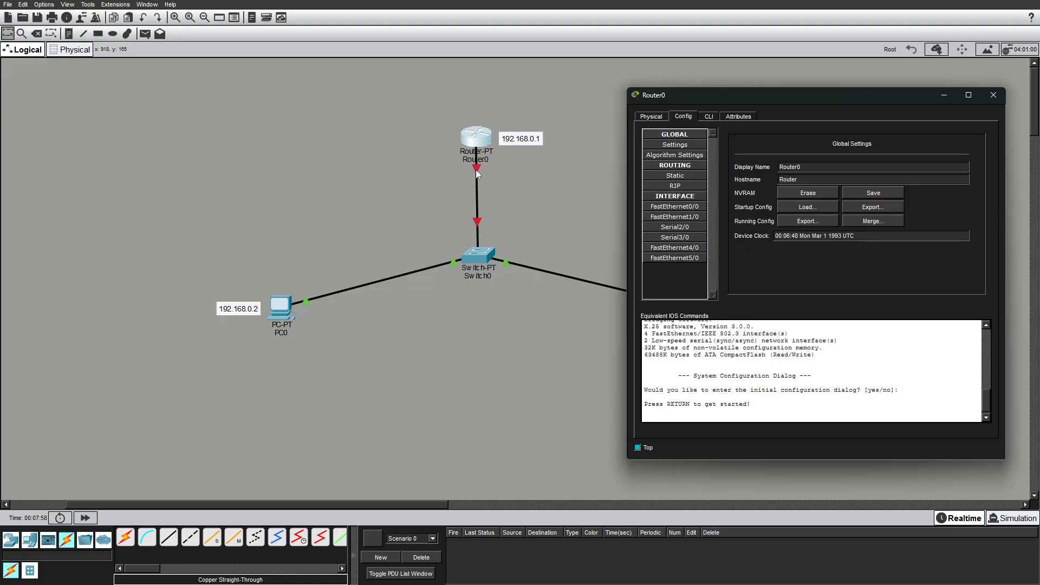
left_click(994, 95)
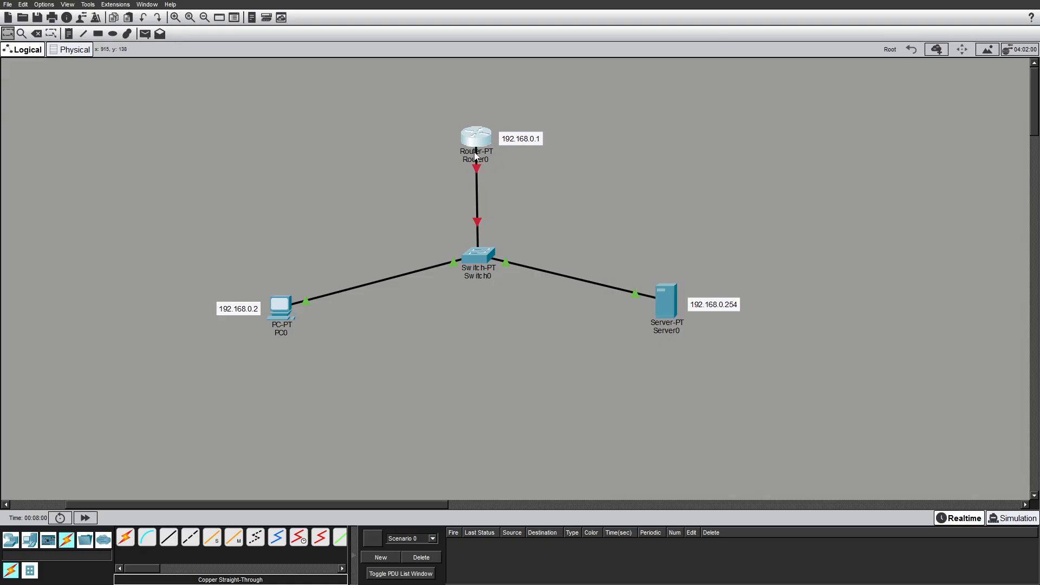
Reattach the router end of the router–switch cable to the router's FastEthernet0/0 port.
mouse_move(477, 147)
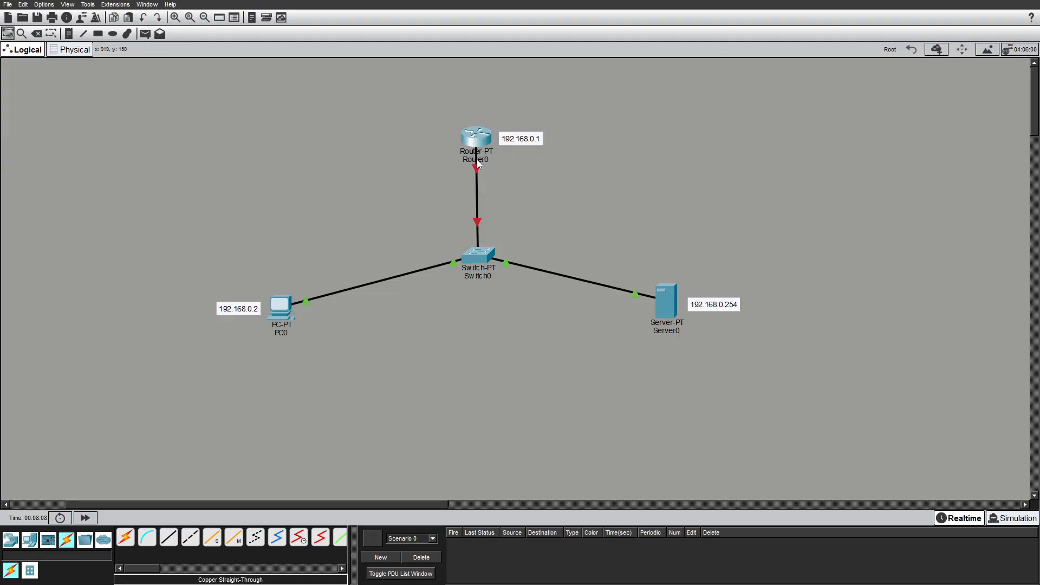
left_click_drag(478, 164, 484, 168)
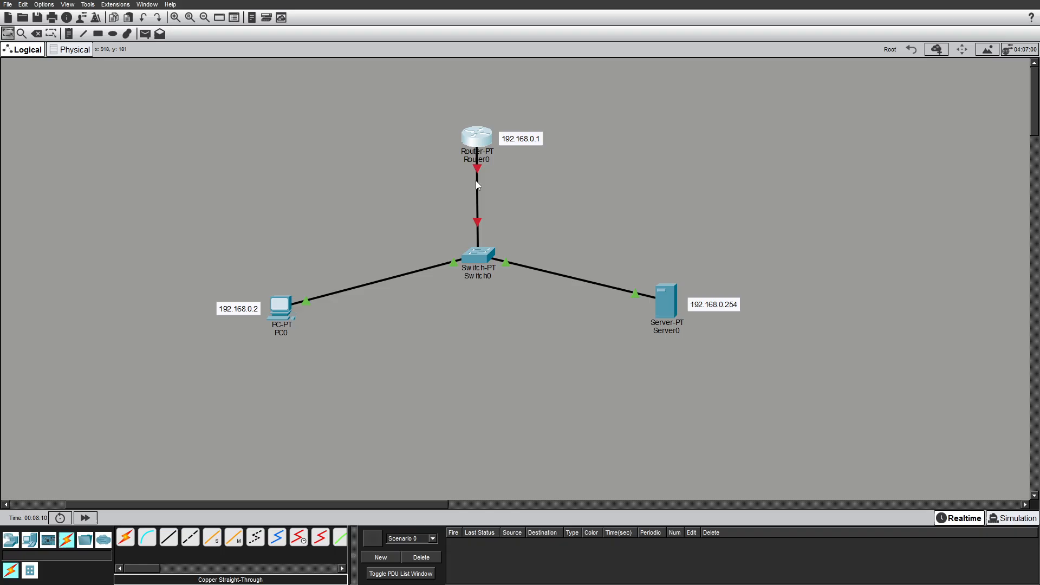
left_click(479, 143)
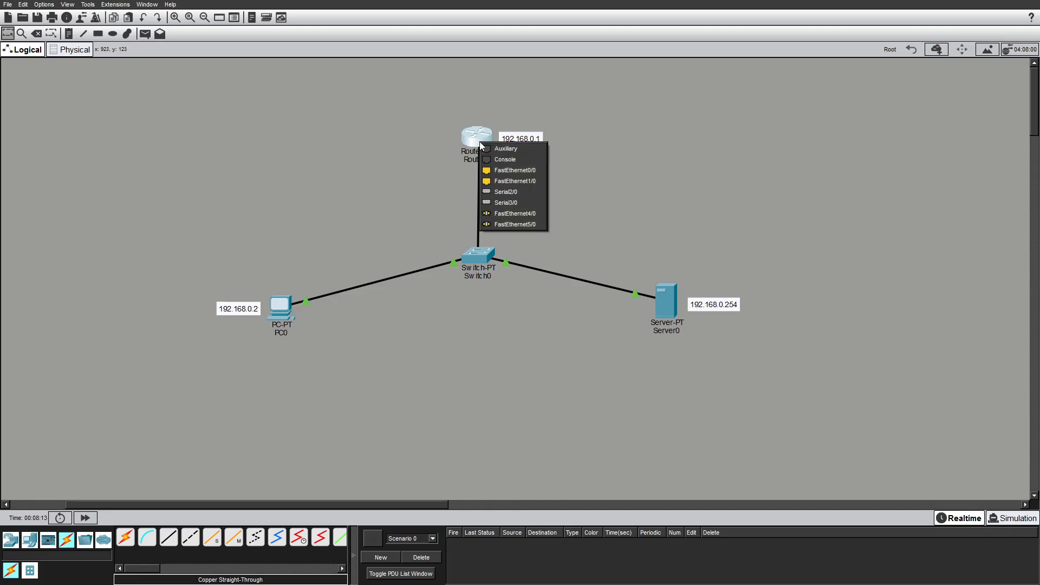
left_click(532, 170)
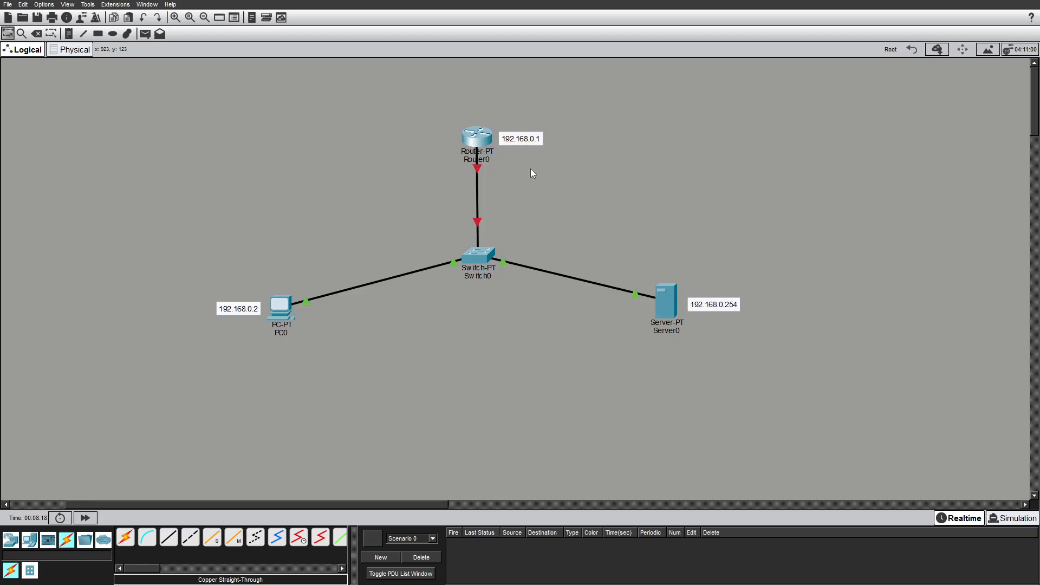
Turn on Router0's FastEthernet0/0 port and set its duplex to Full instead of Auto.
left_click(485, 138)
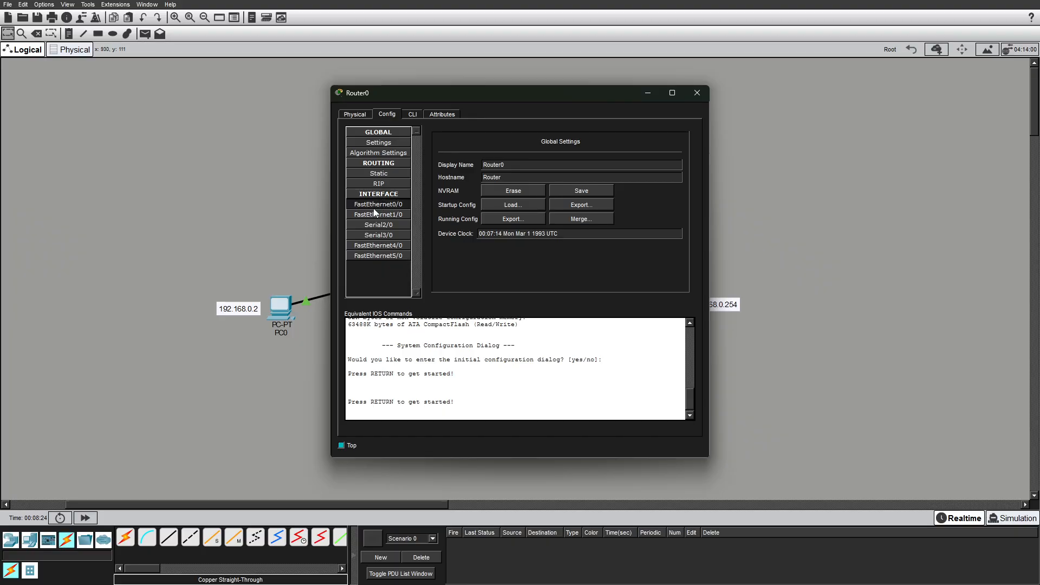
left_click(394, 206)
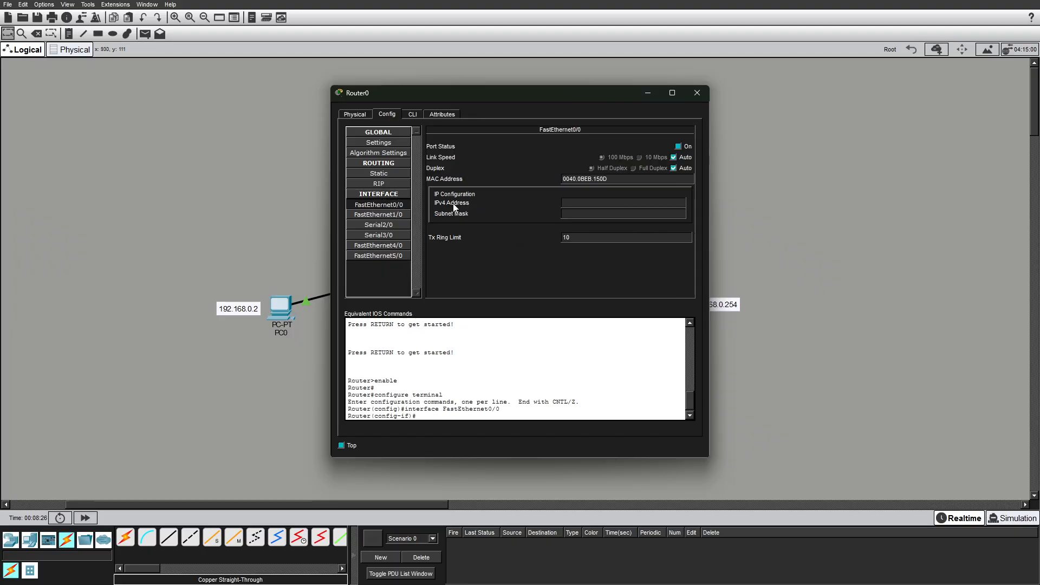
left_click(590, 206)
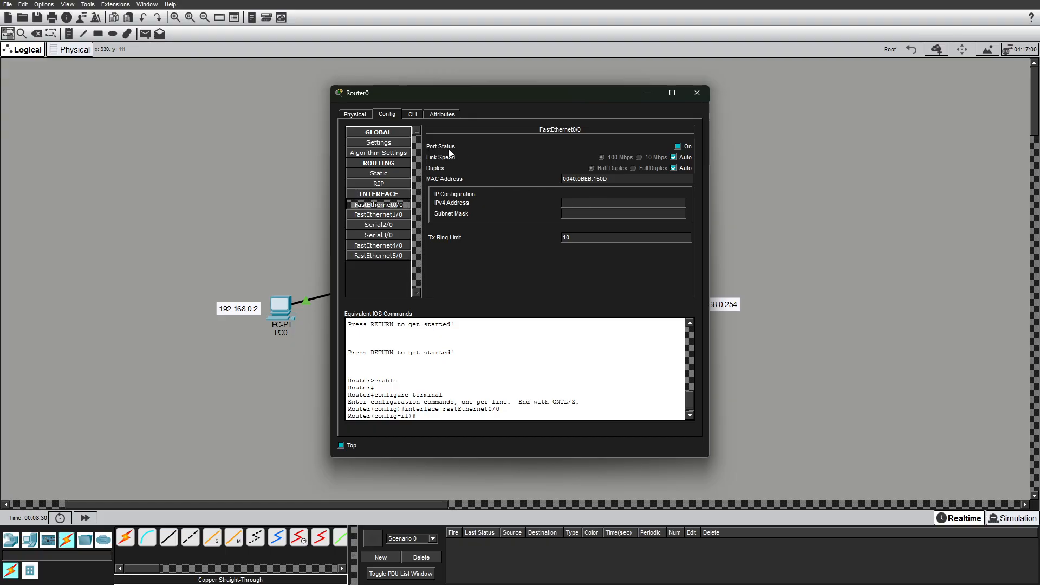
left_click(678, 147)
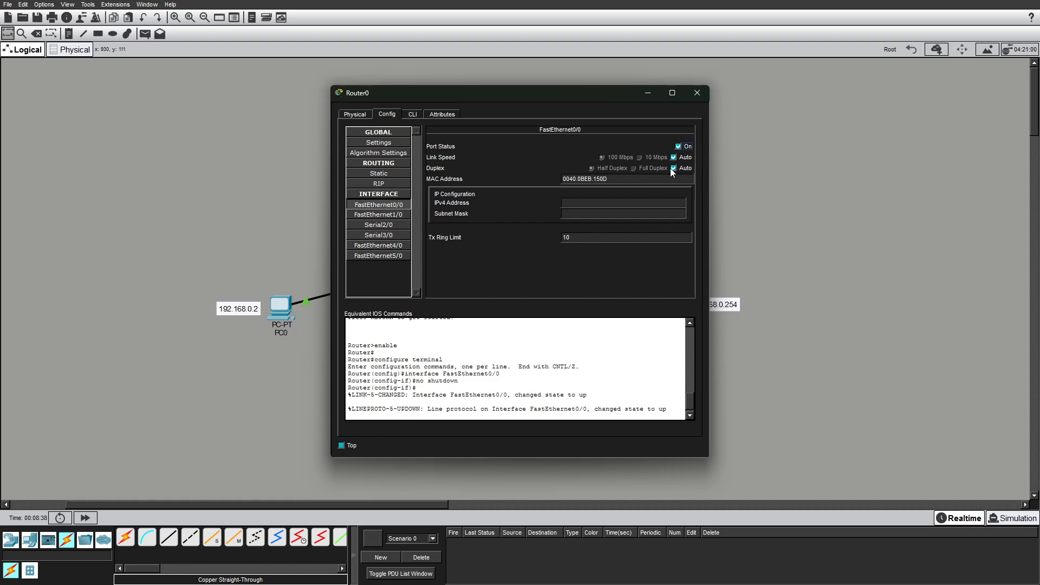
left_click(674, 168)
left_click(633, 168)
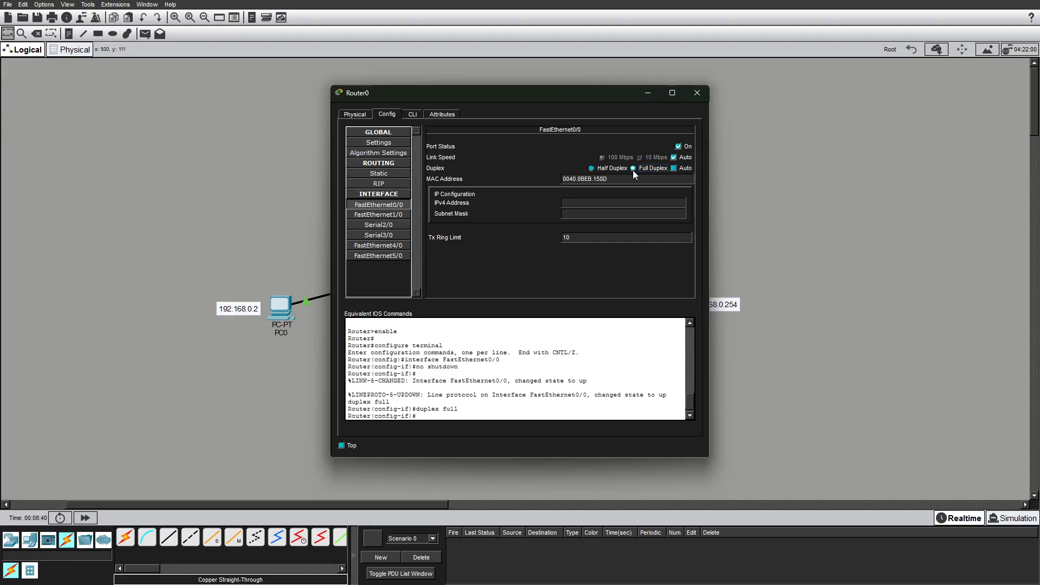
left_click(633, 169)
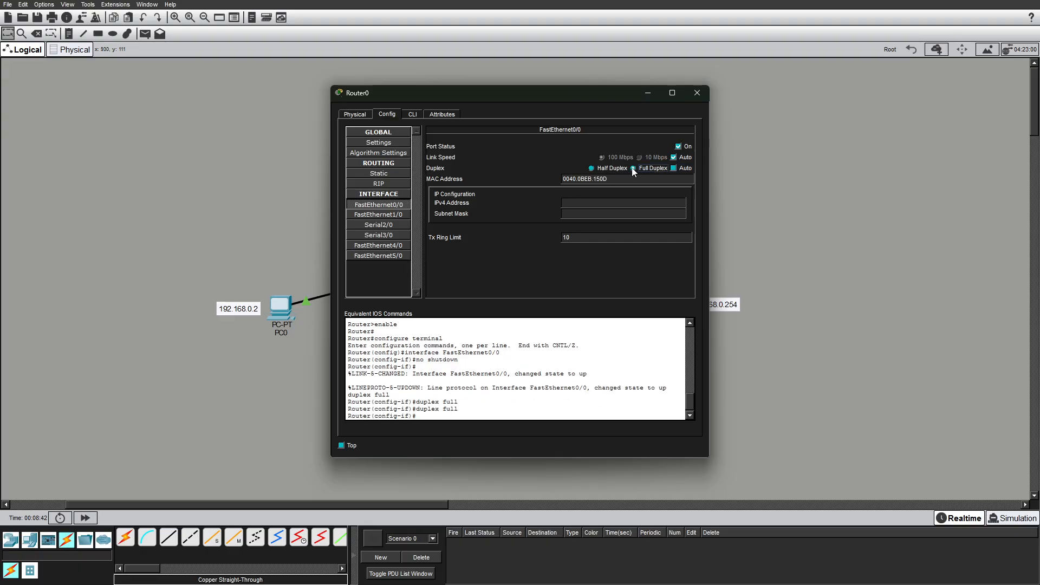
Set FastEthernet0/0's IPv4 address to 192.168.0.1 with subnet mask 255.255.255.0 and close the router window.
left_click(592, 203)
left_click_drag(472, 96, 712, 88)
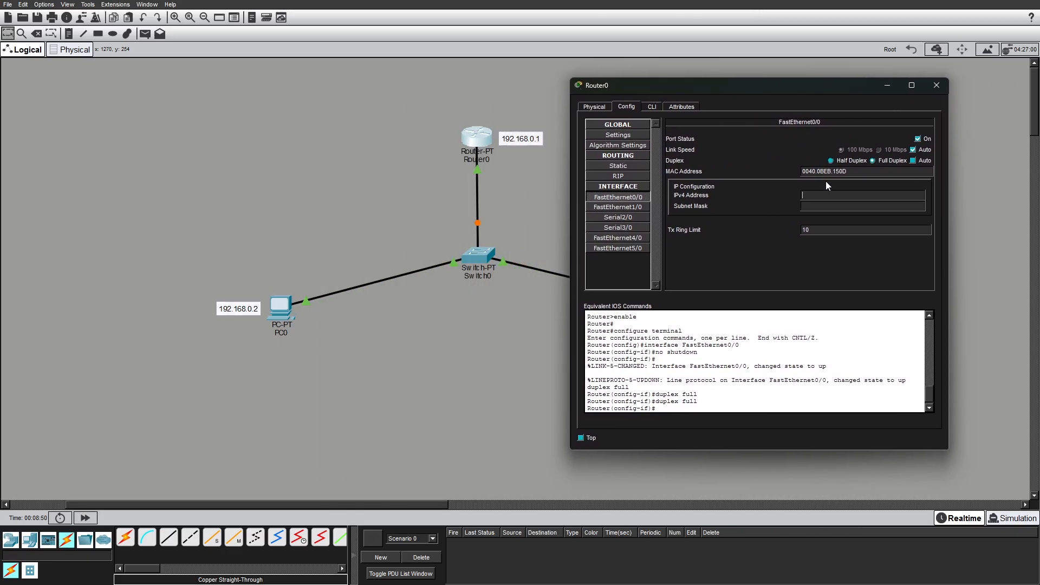
type("192.168.0.1")
left_click(828, 209)
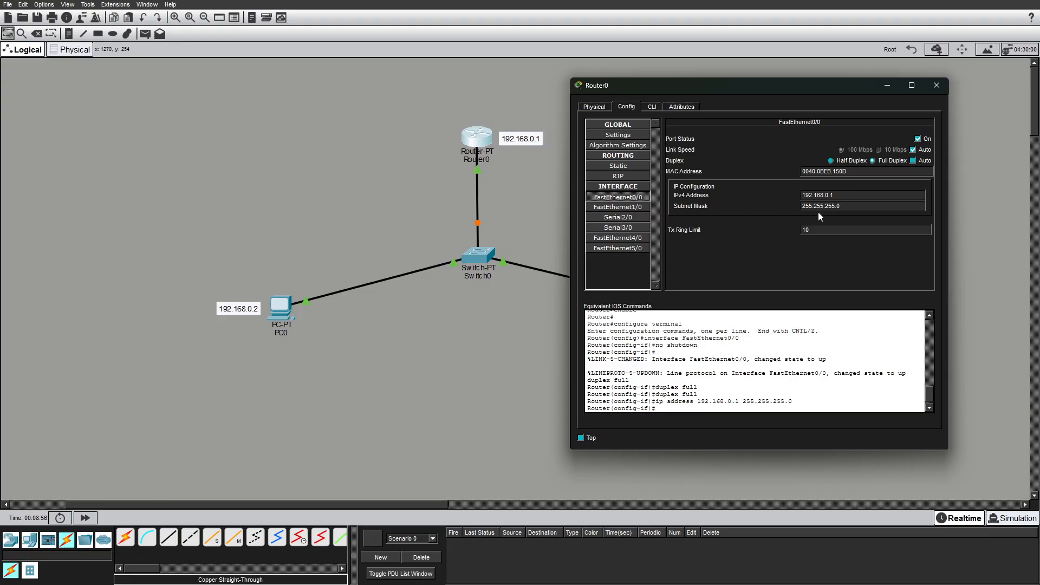
left_click(781, 205)
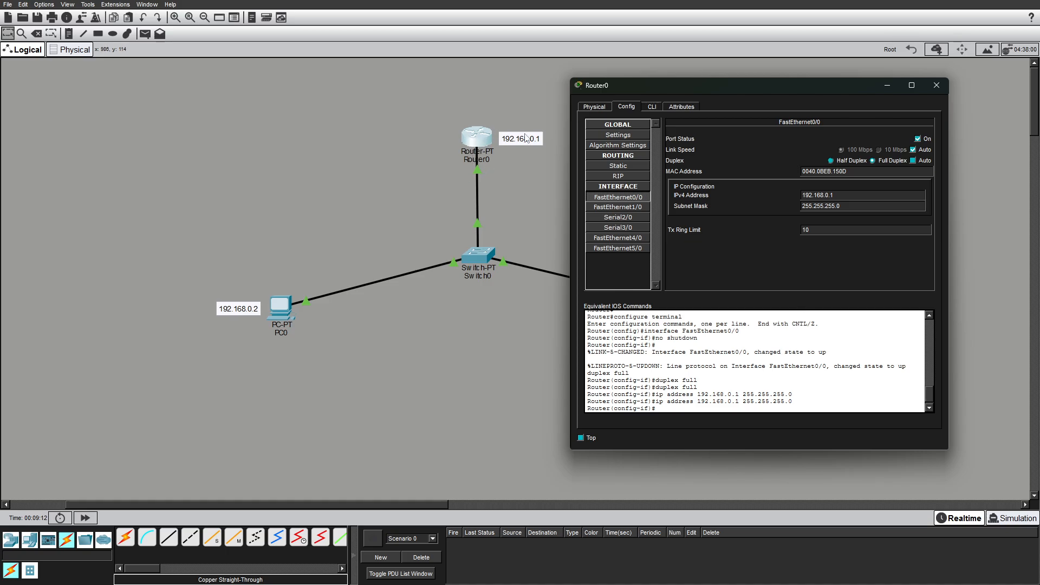
left_click(939, 86)
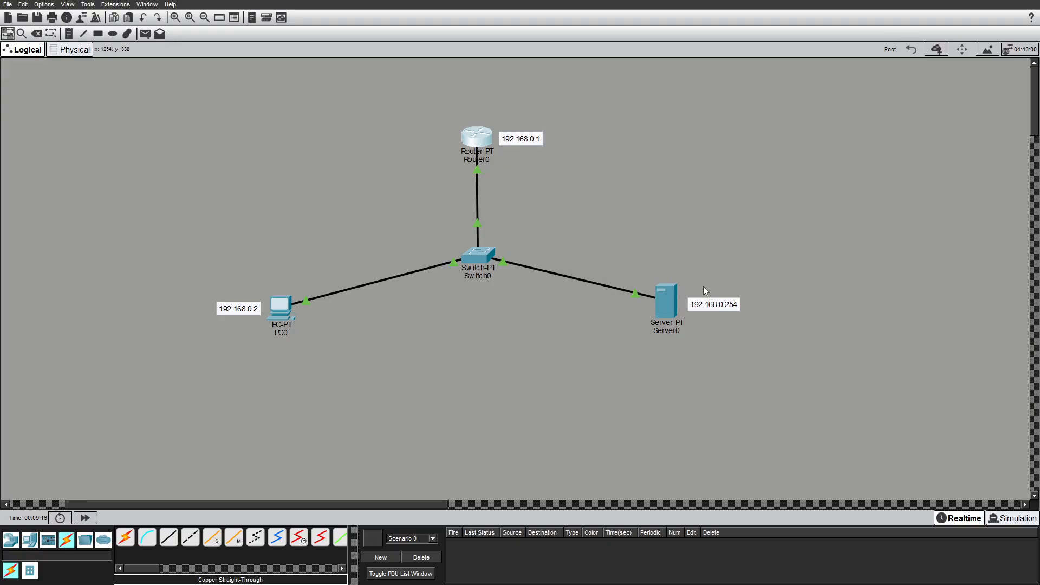
Give Server0's FastEthernet0 a static IPv4 address of 192.168.0.254 with subnet mask 255.255.255.0.
left_click(670, 306)
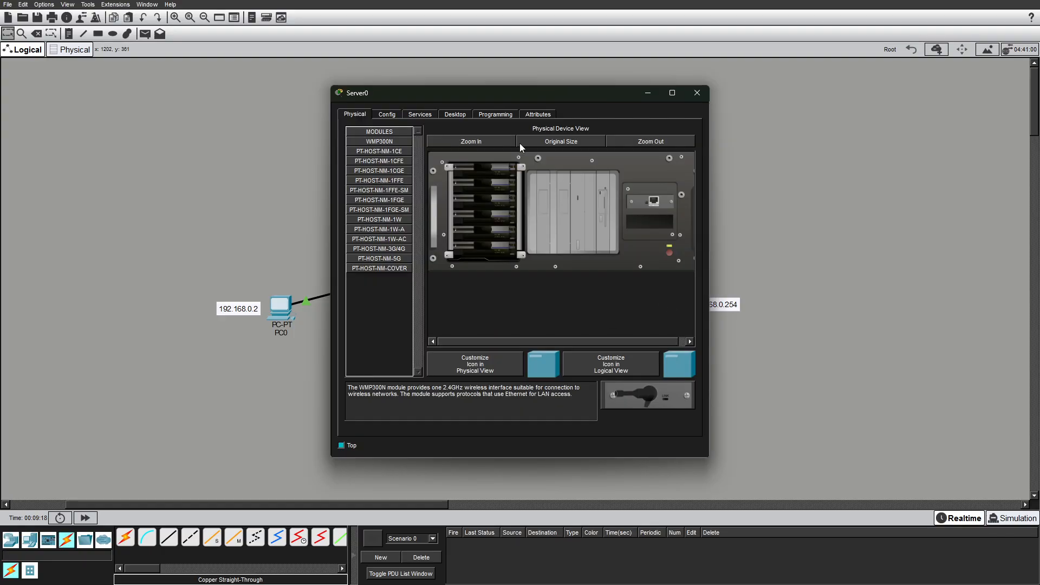
left_click_drag(447, 96, 162, 93)
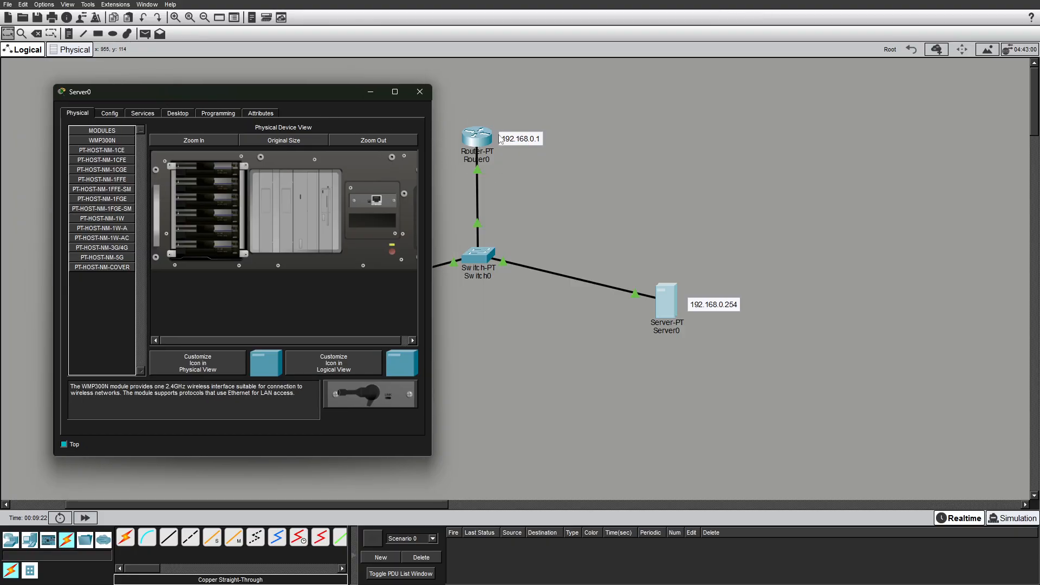
left_click(108, 113)
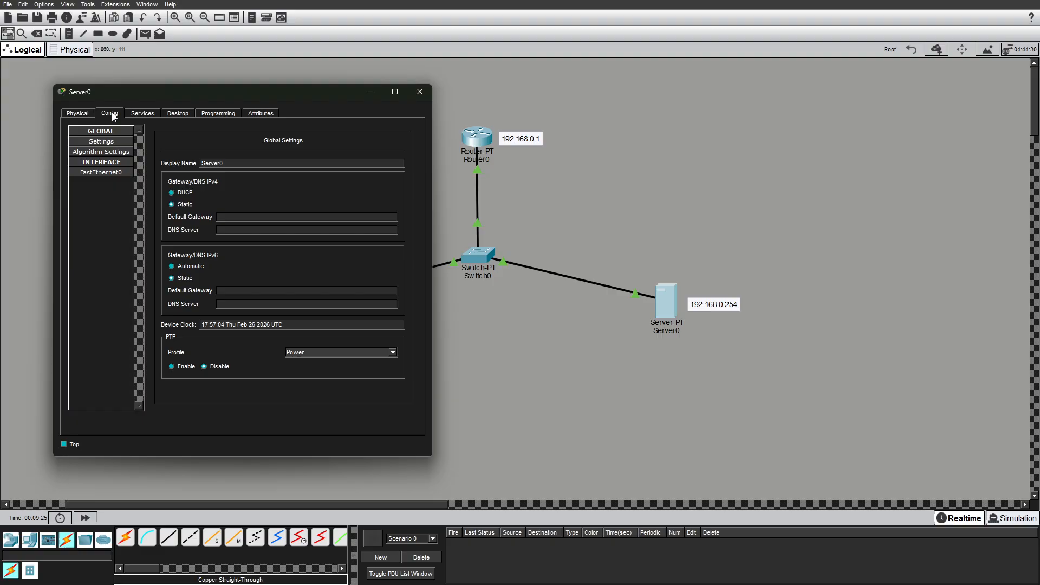
left_click(106, 172)
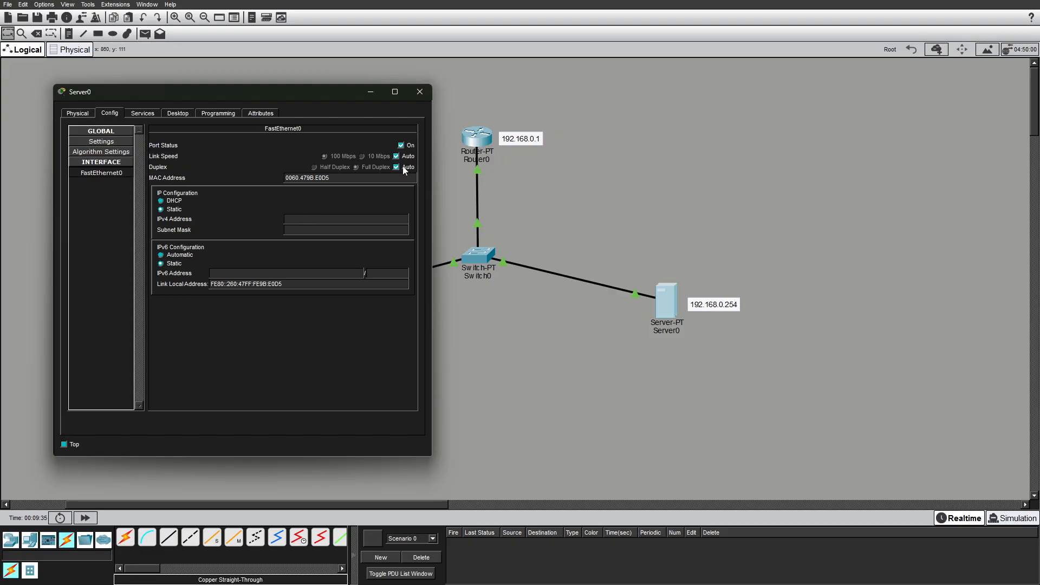
left_click(160, 211)
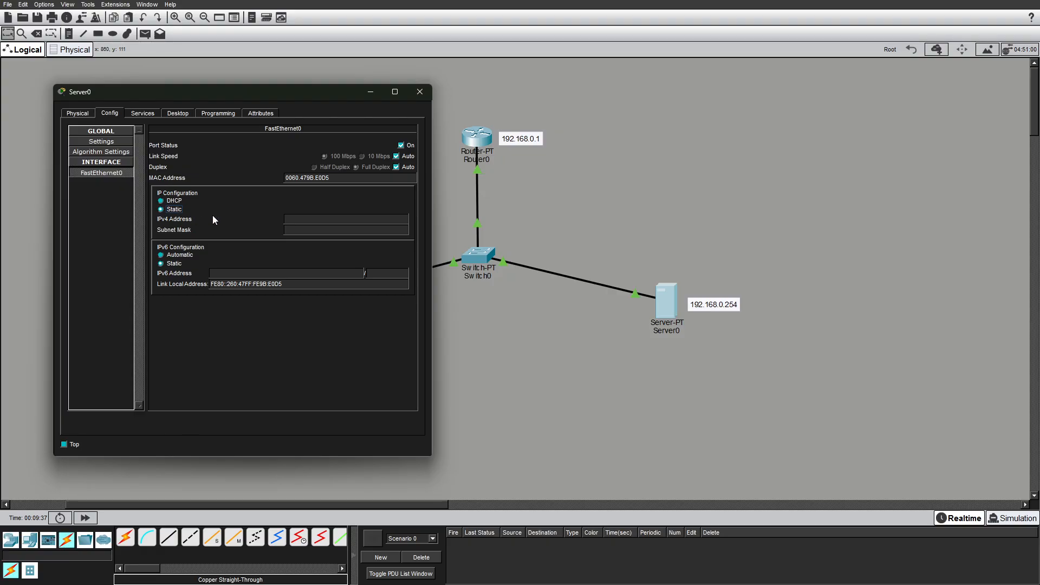
left_click(303, 219)
type("192.168.0.254")
key("Tab")
Set Server0's default gateway to 192.168.0.1 and close the server window.
left_click(101, 141)
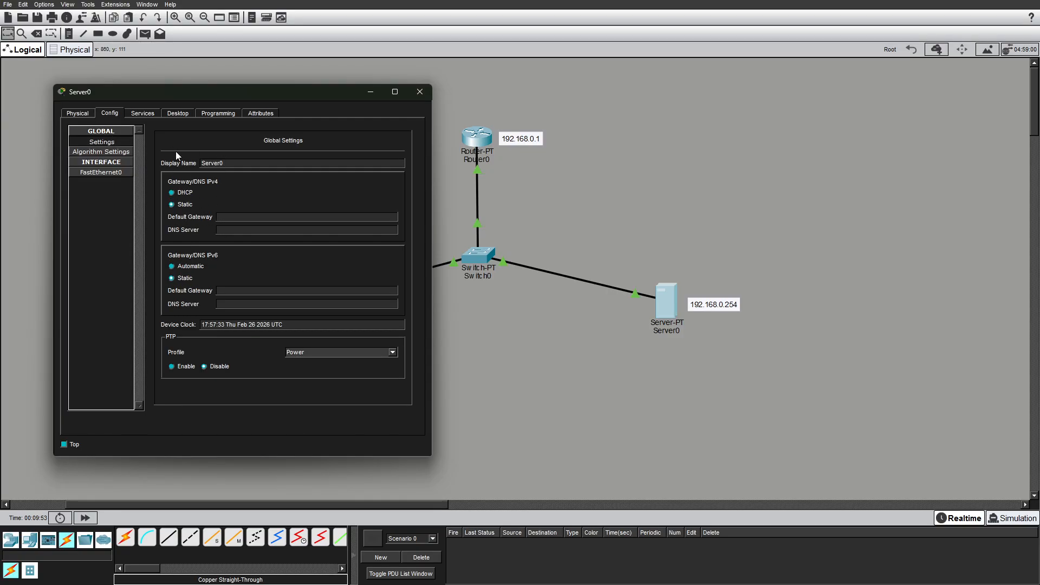
left_click(250, 218)
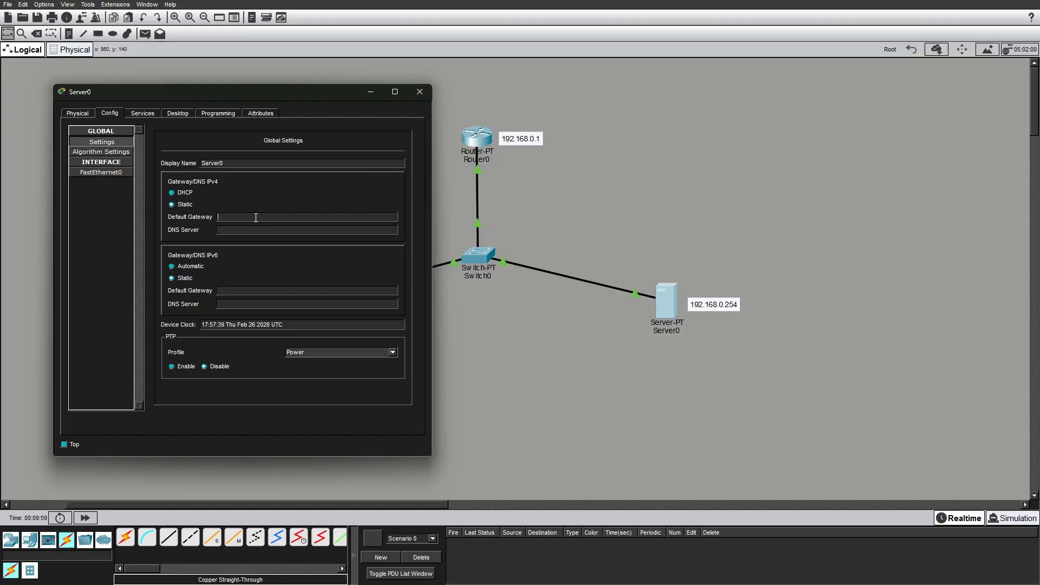
type("192.168.0.1")
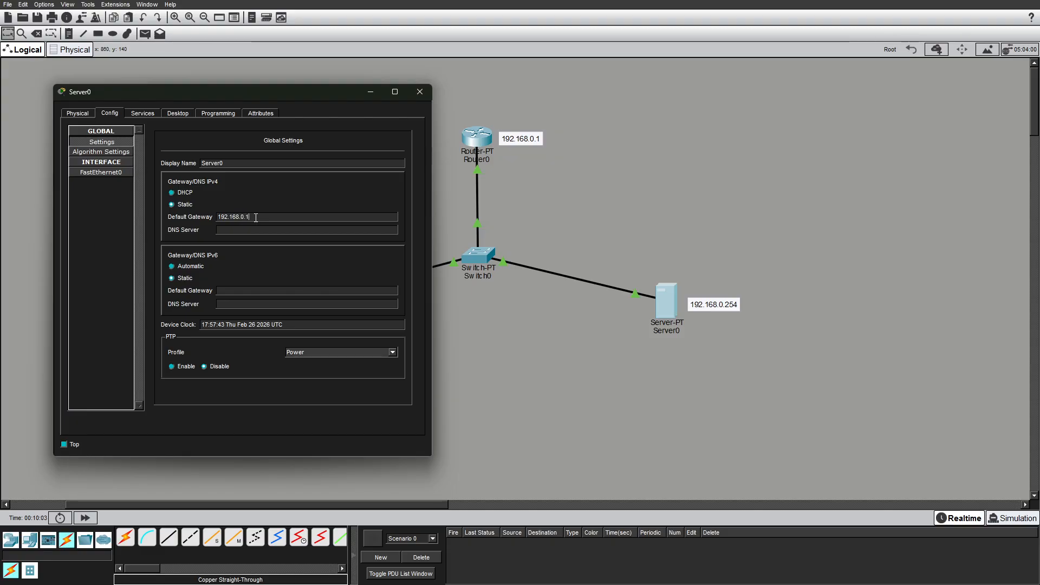
left_click(424, 96)
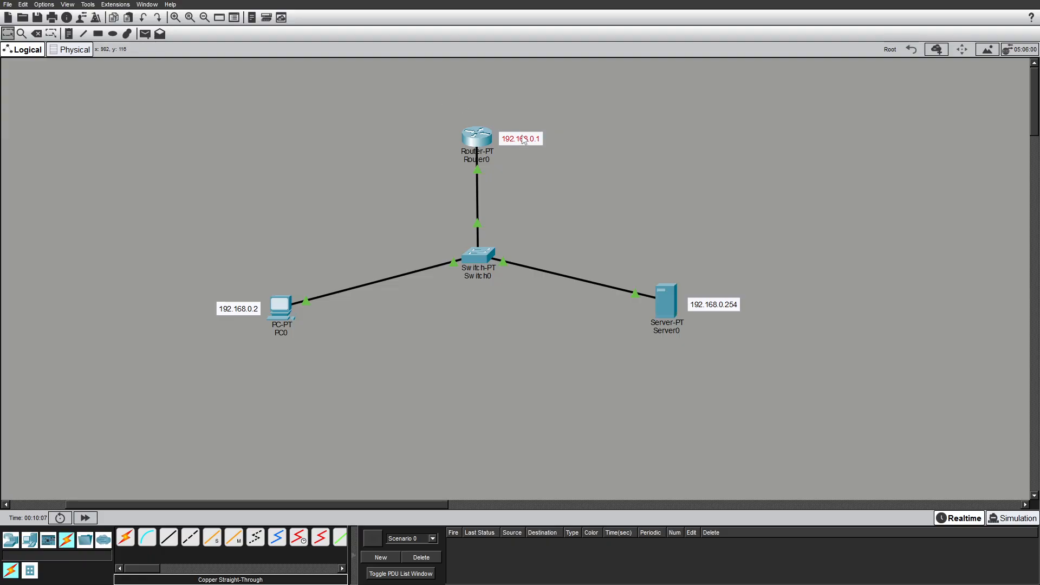
Open PC0's command prompt and ping the router at 192.168.0.1.
left_click_drag(524, 139, 521, 141)
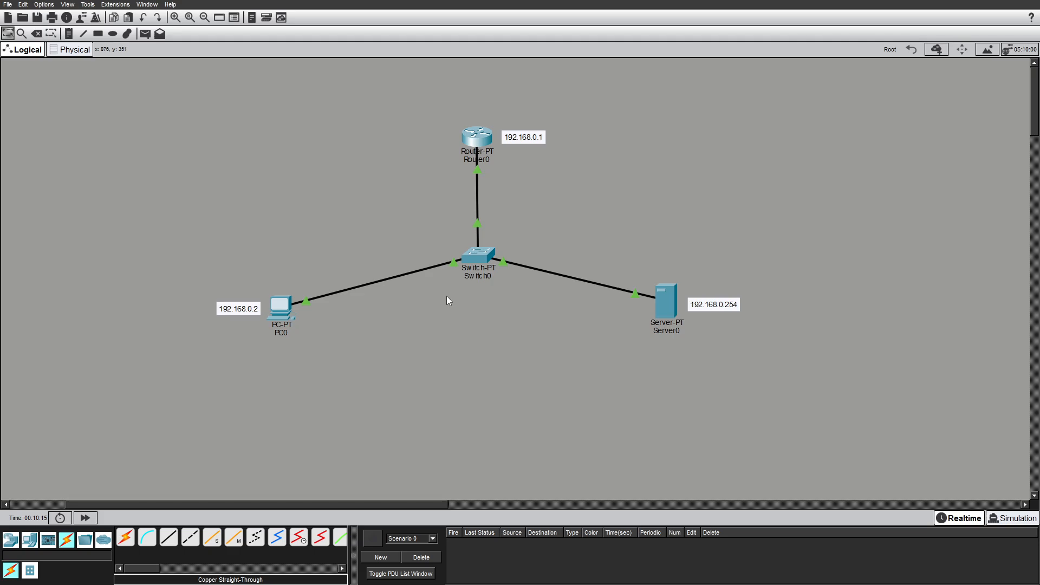
mouse_move(471, 262)
mouse_move(481, 260)
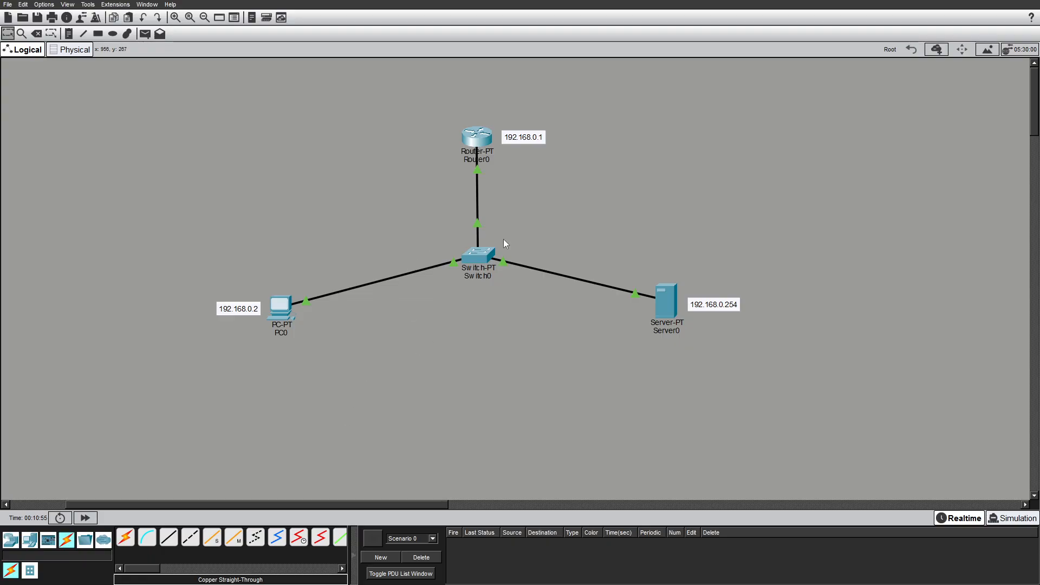
scroll(504, 238, "up", 1)
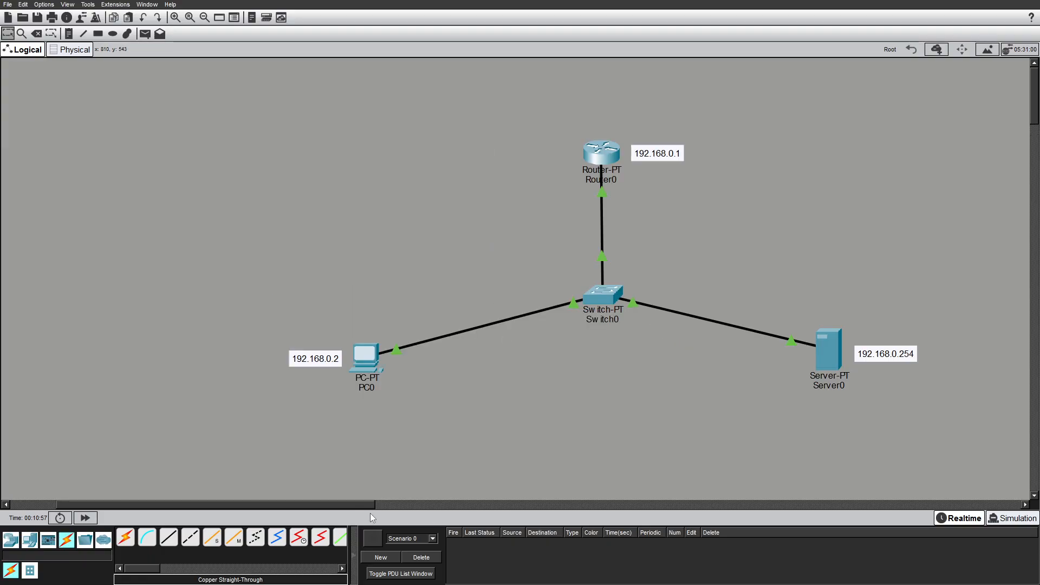
left_click_drag(333, 506, 373, 507)
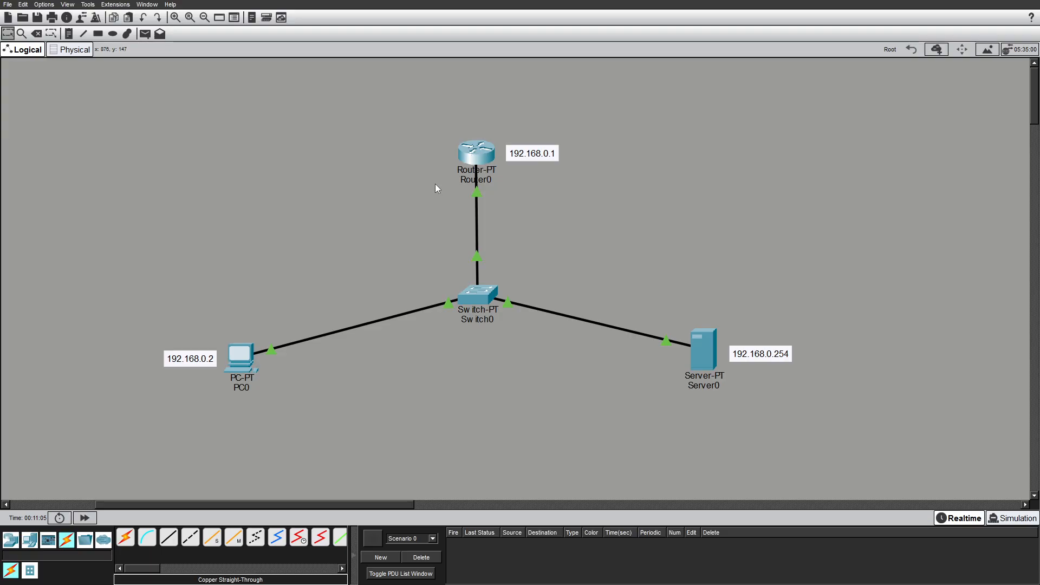
mouse_move(245, 360)
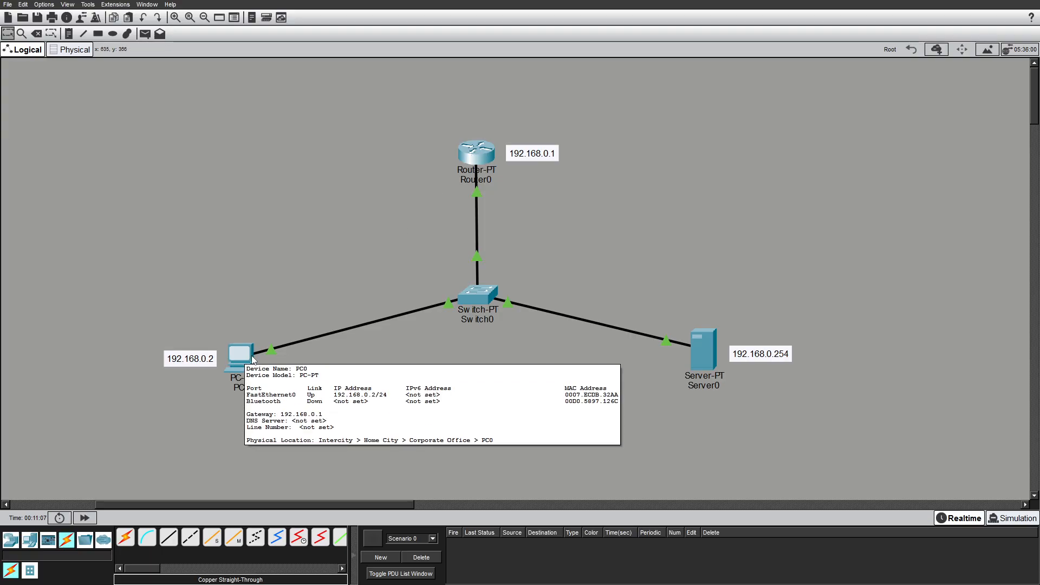
left_click(250, 370)
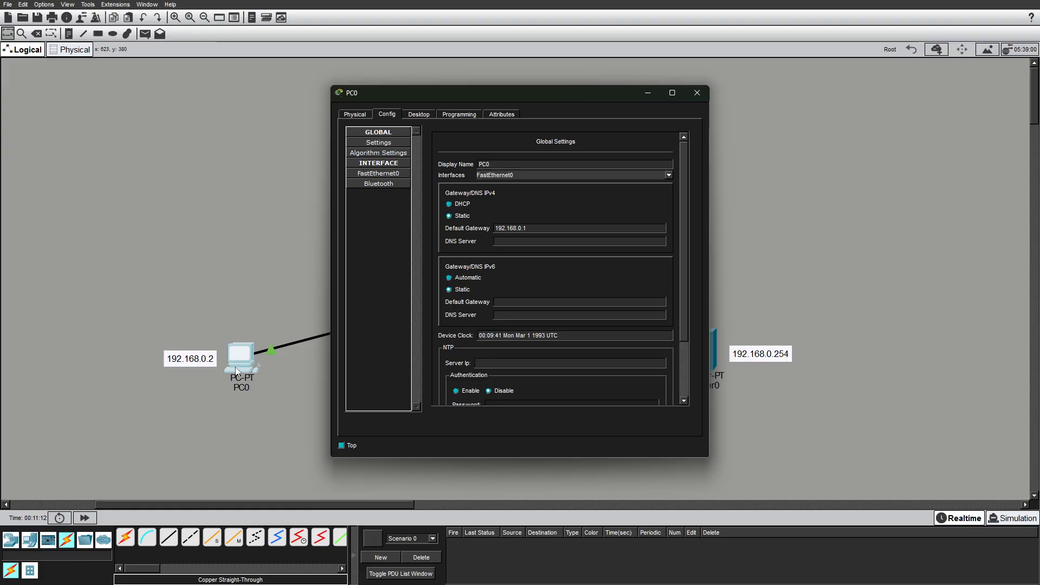
left_click_drag(415, 99, 690, 93)
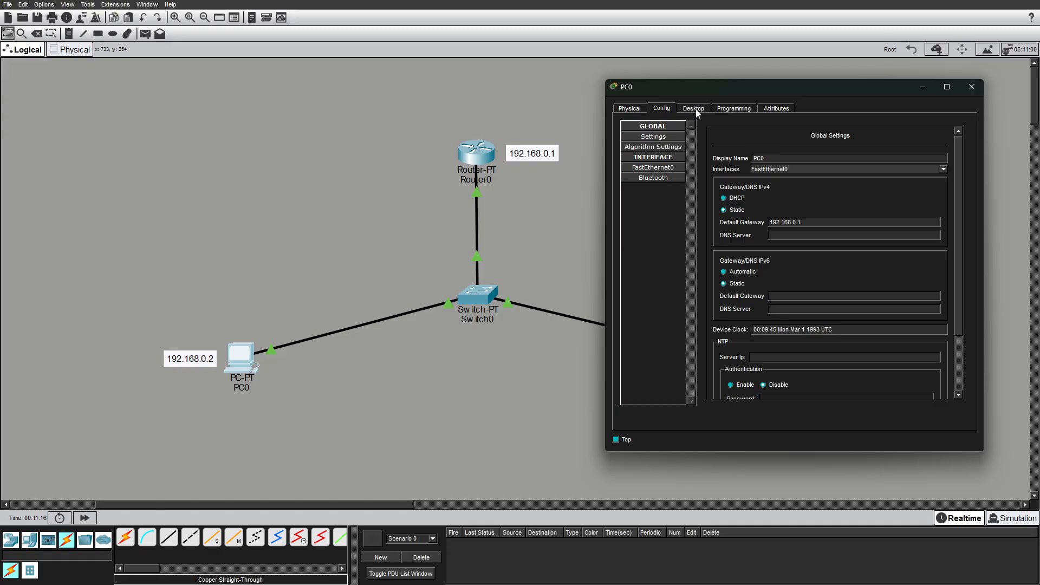
left_click(695, 108)
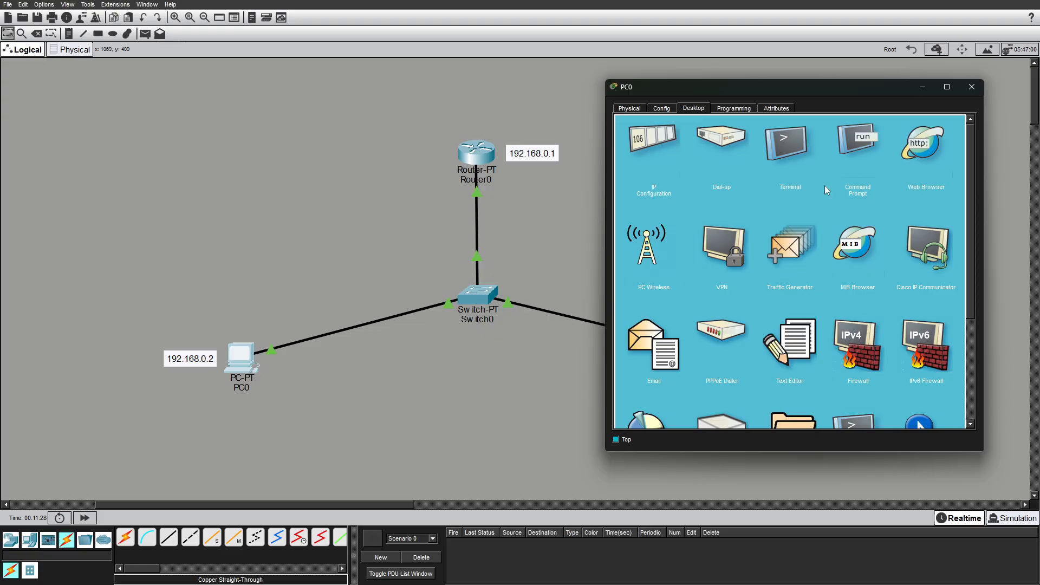
left_click(857, 139)
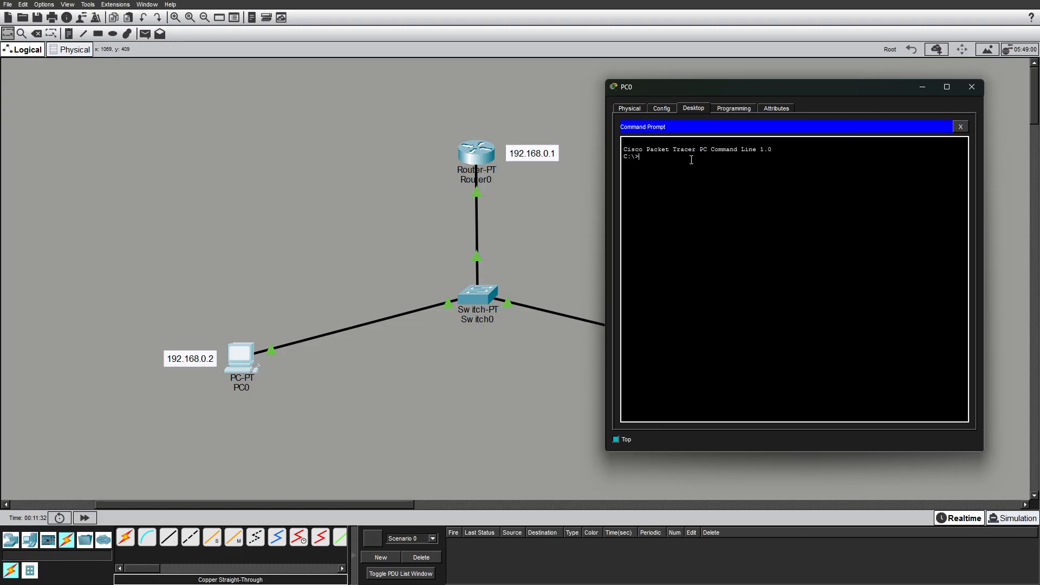
type("ping")
key("BackSpace")
type("192.168.0.1")
key("Return")
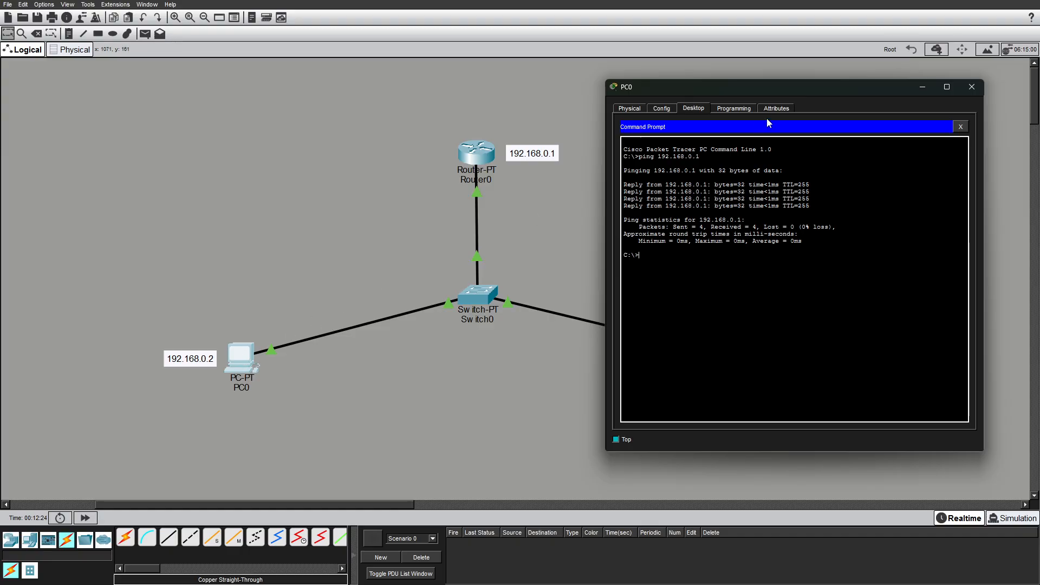
Ping the server at 192.168.0.254 from PC0's command prompt, then close the PC0 window.
left_click_drag(791, 87, 484, 103)
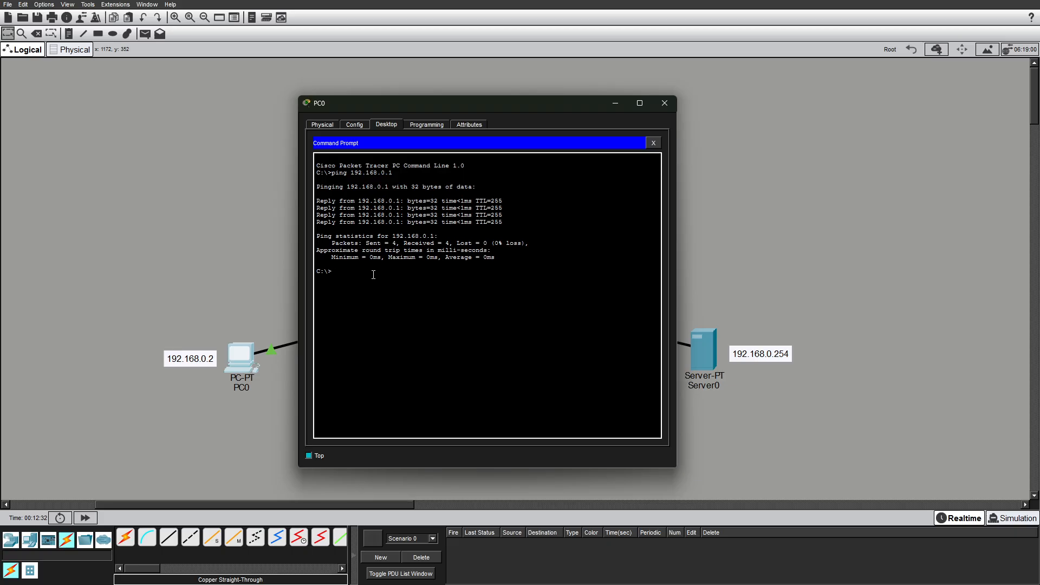
type("ping 192.168.0.254")
key("Return")
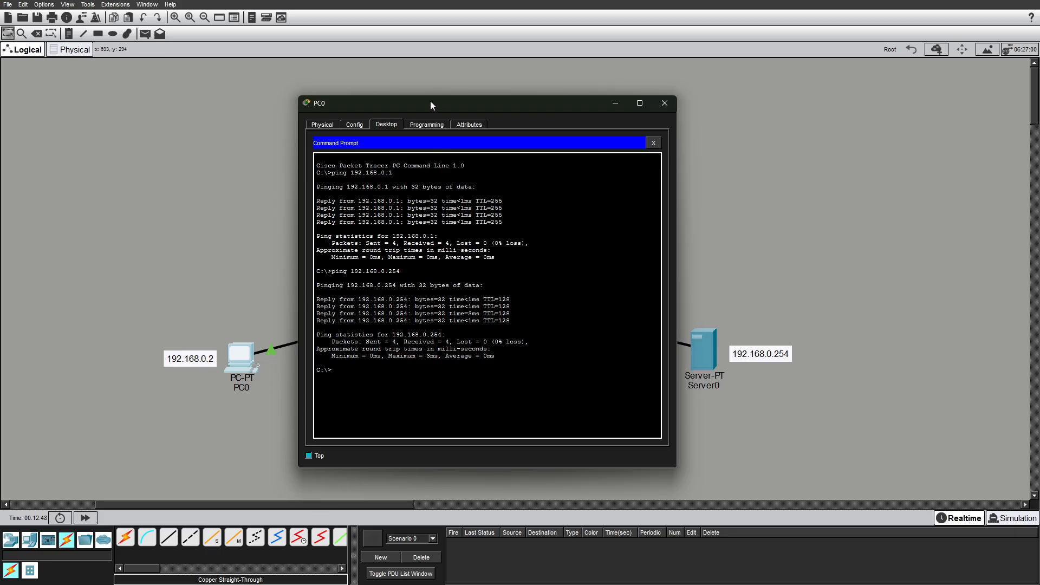
left_click_drag(400, 102, 159, 119)
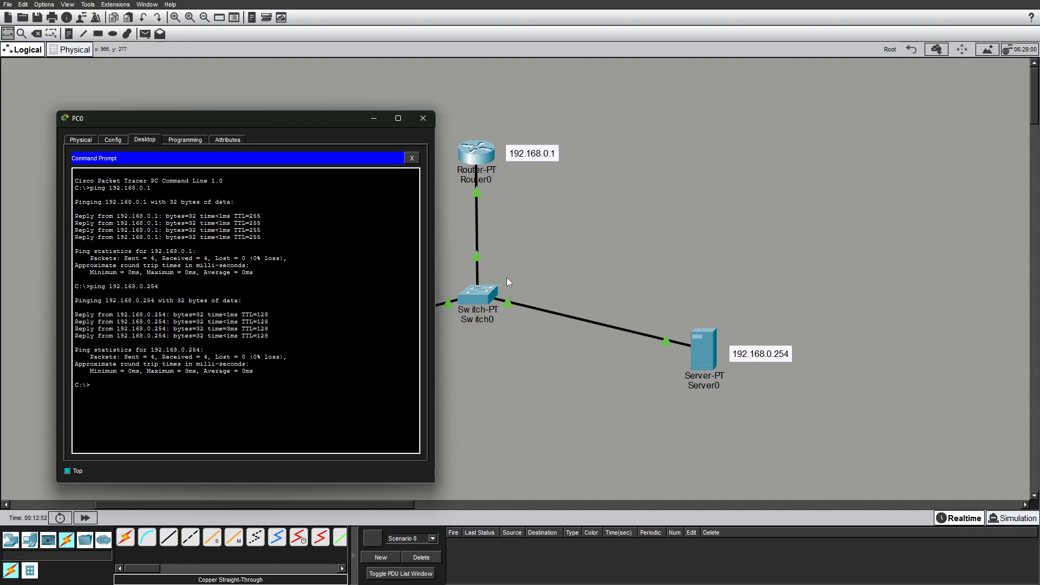
left_click(424, 121)
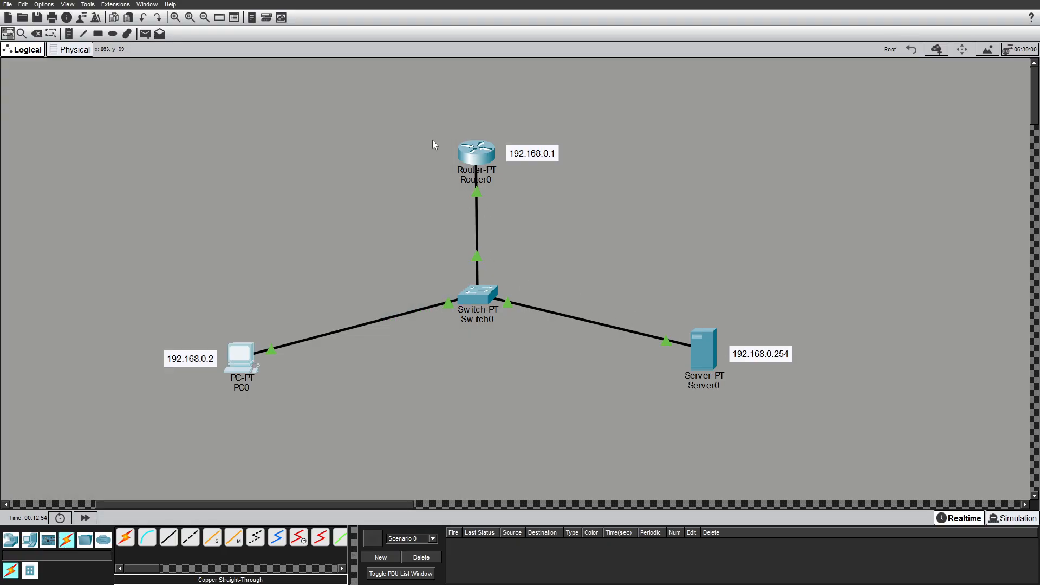
Open Server0's command prompt, ping the router at 192.168.0.1, and close the server window.
left_click(701, 351)
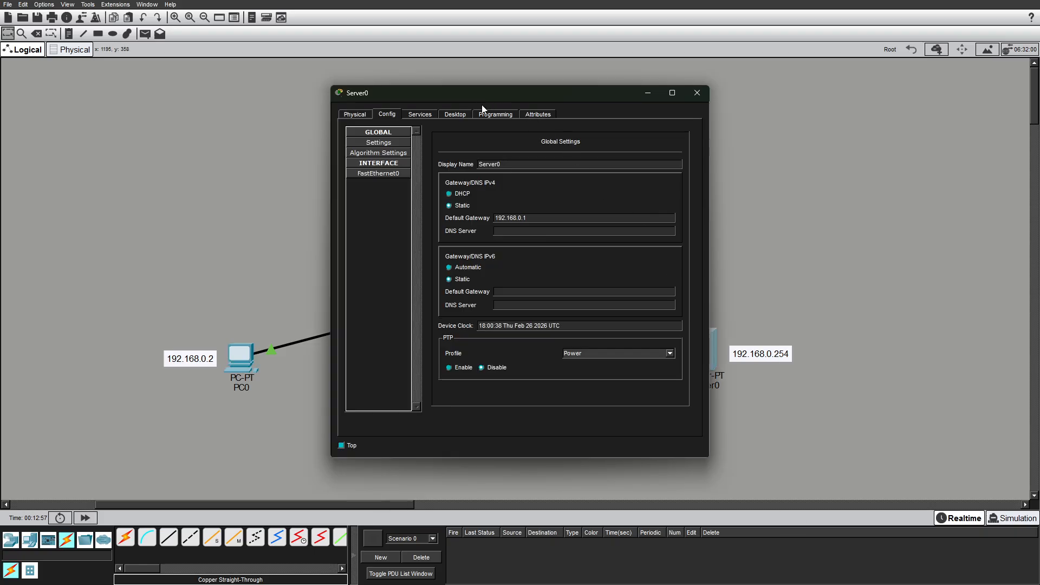
left_click(456, 114)
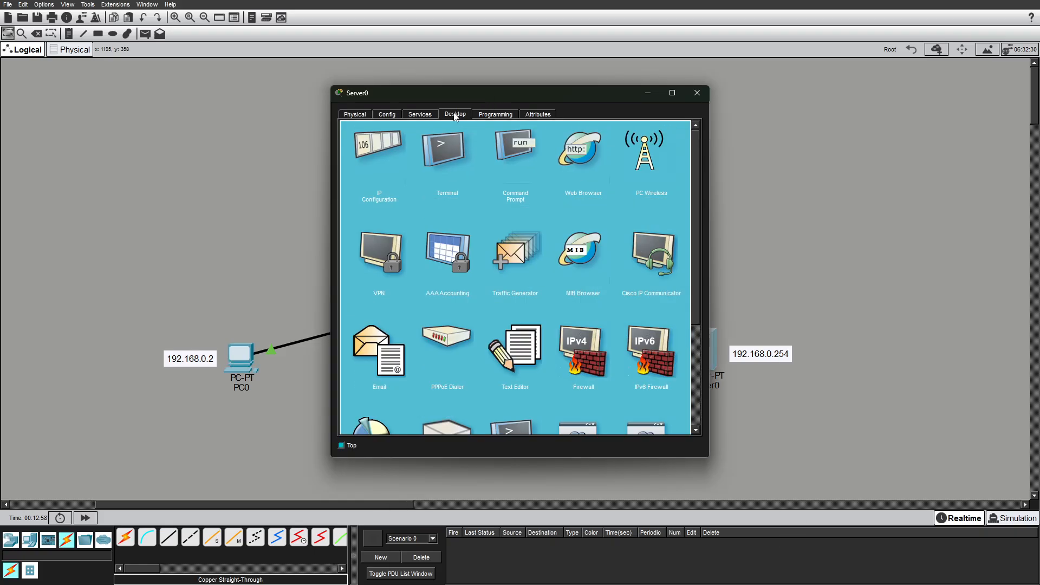
left_click(516, 147)
left_click_drag(497, 90, 205, 99)
left_click(103, 176)
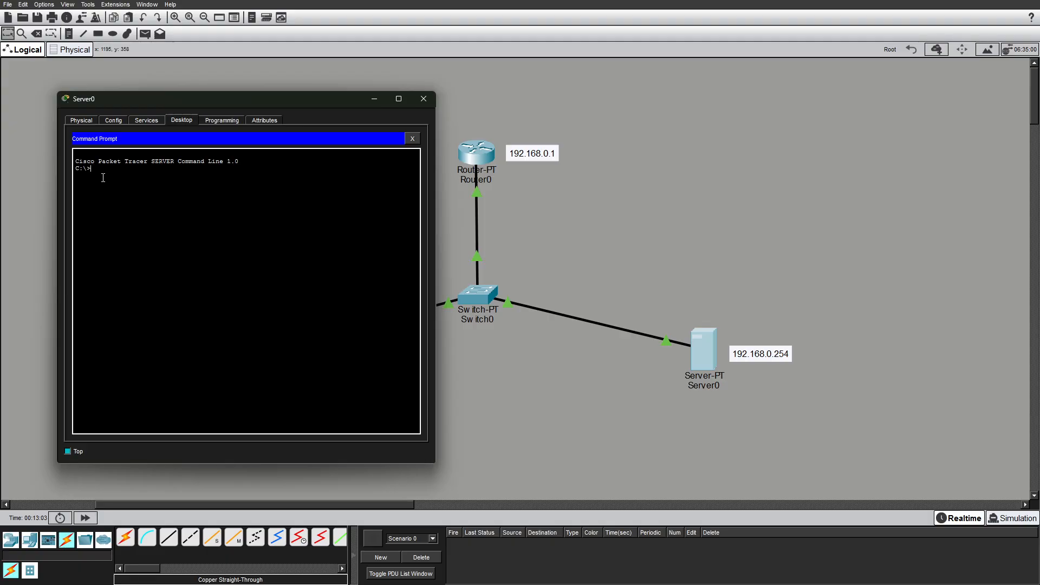
type("ping 192.168.0.1")
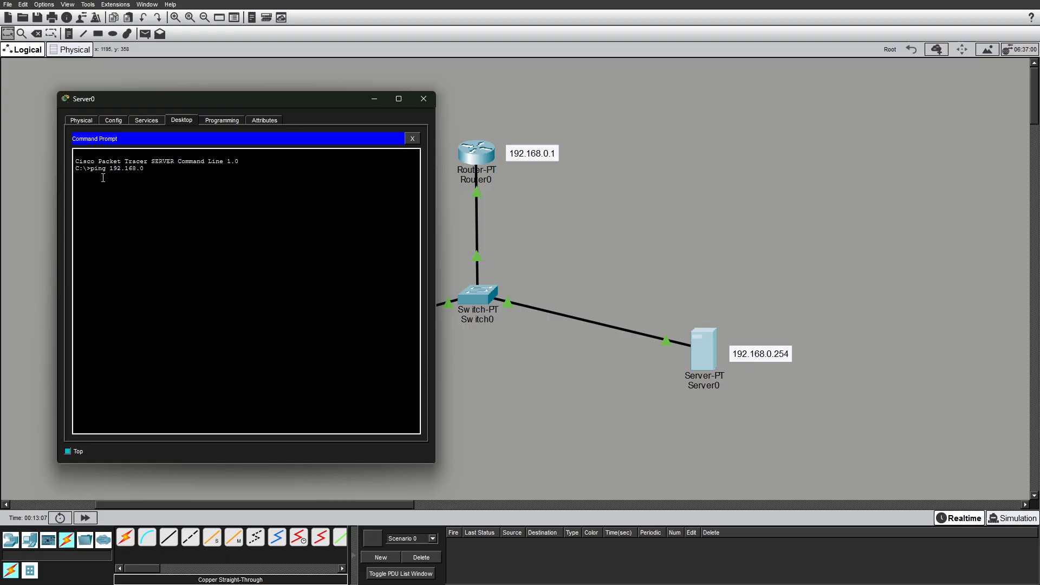
key("Return")
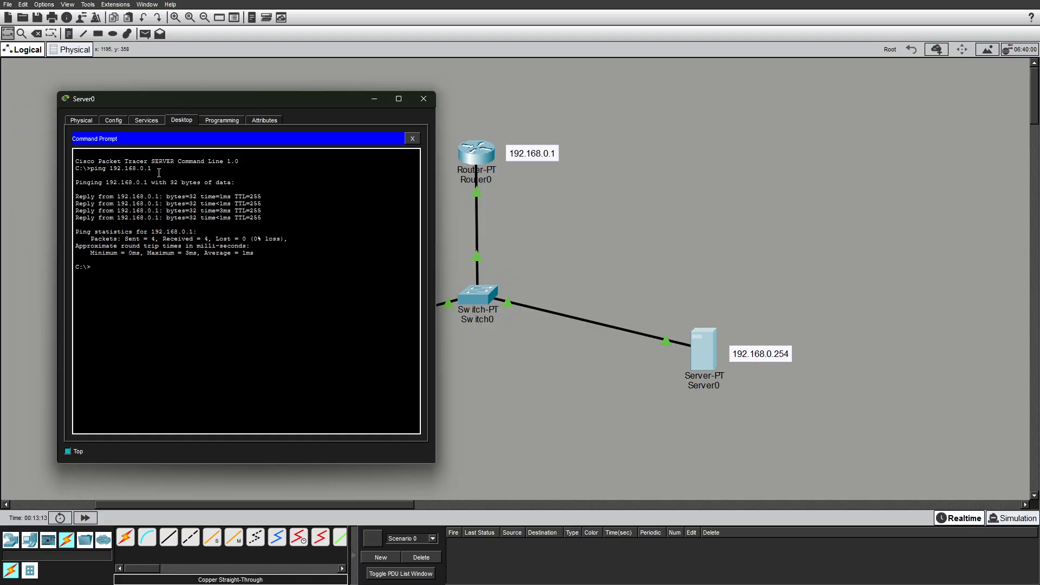
left_click(430, 99)
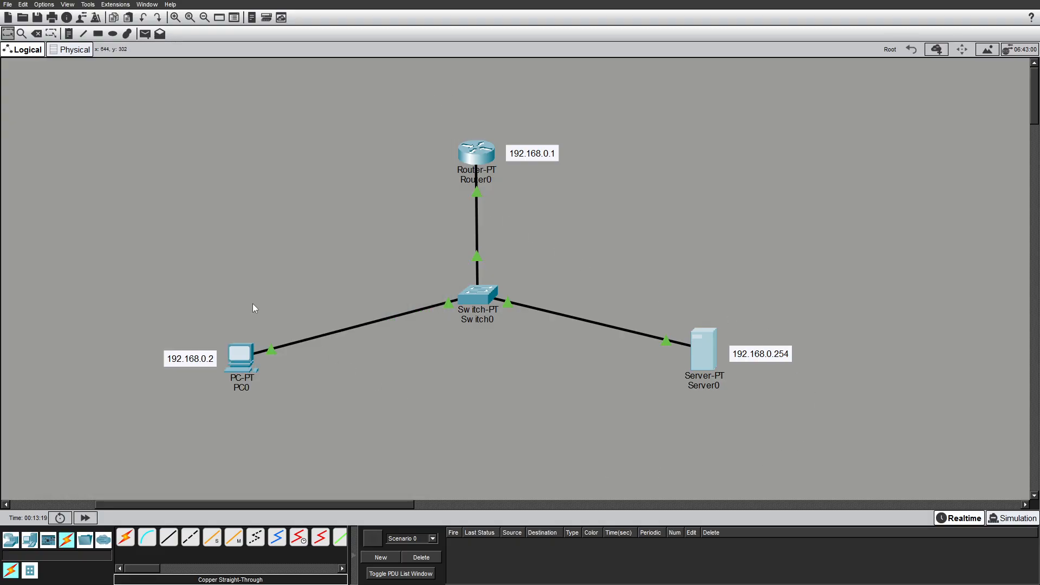
left_click_drag(261, 189, 241, 208)
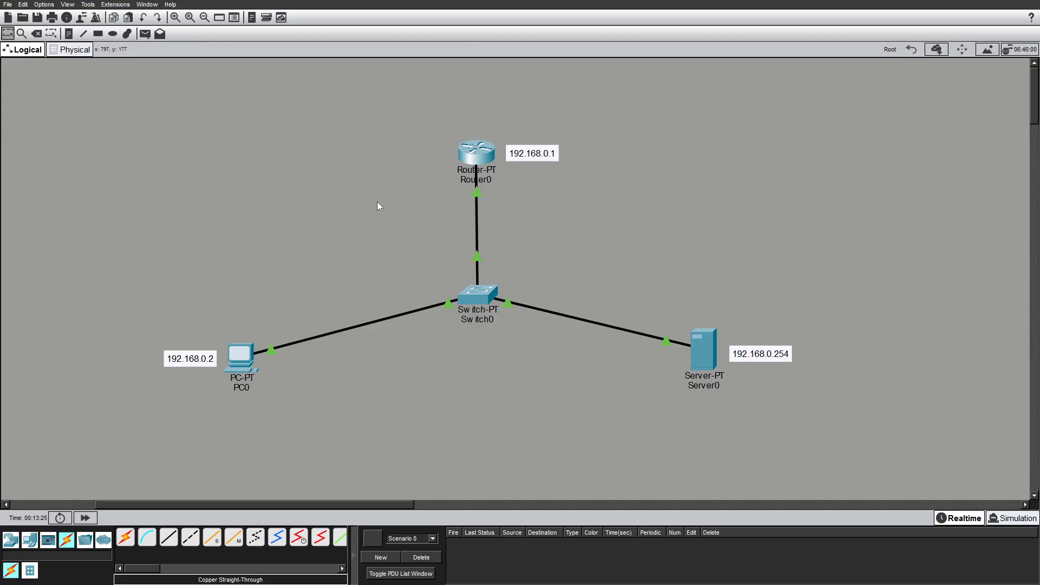
left_click(176, 19)
left_click(176, 18)
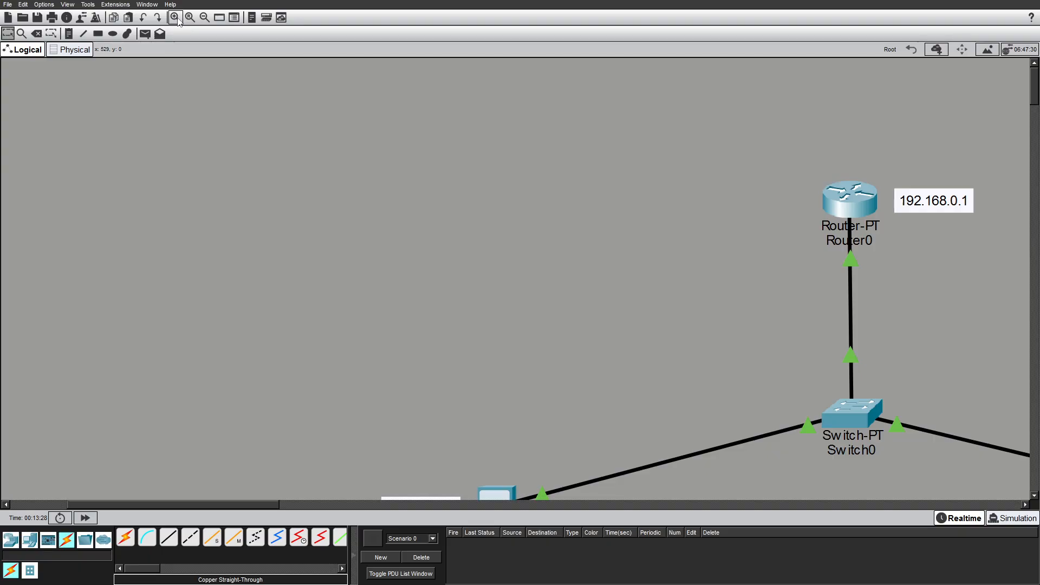
left_click(204, 19)
left_click(205, 18)
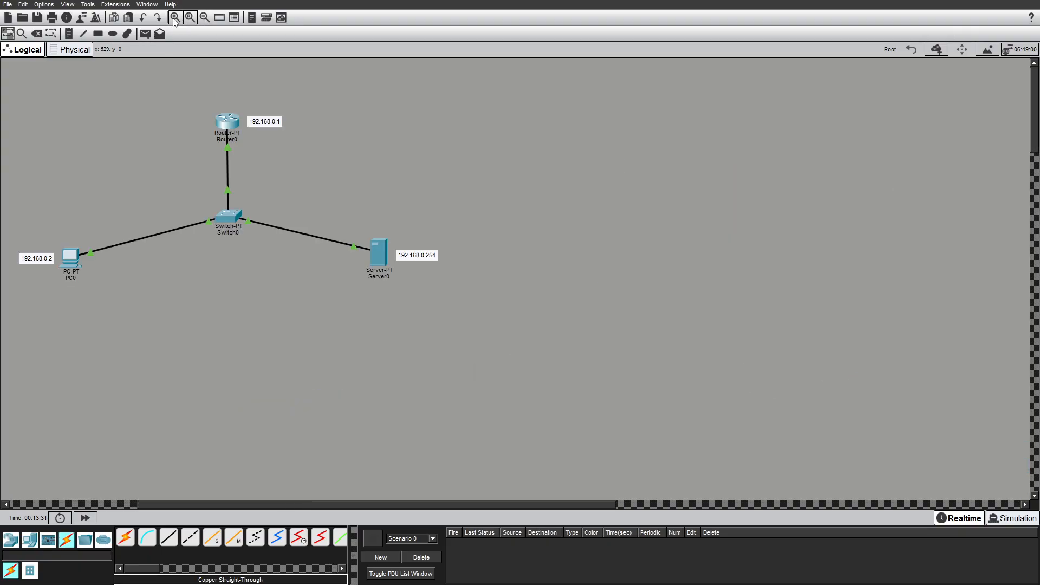
left_click(175, 17)
left_click(175, 17)
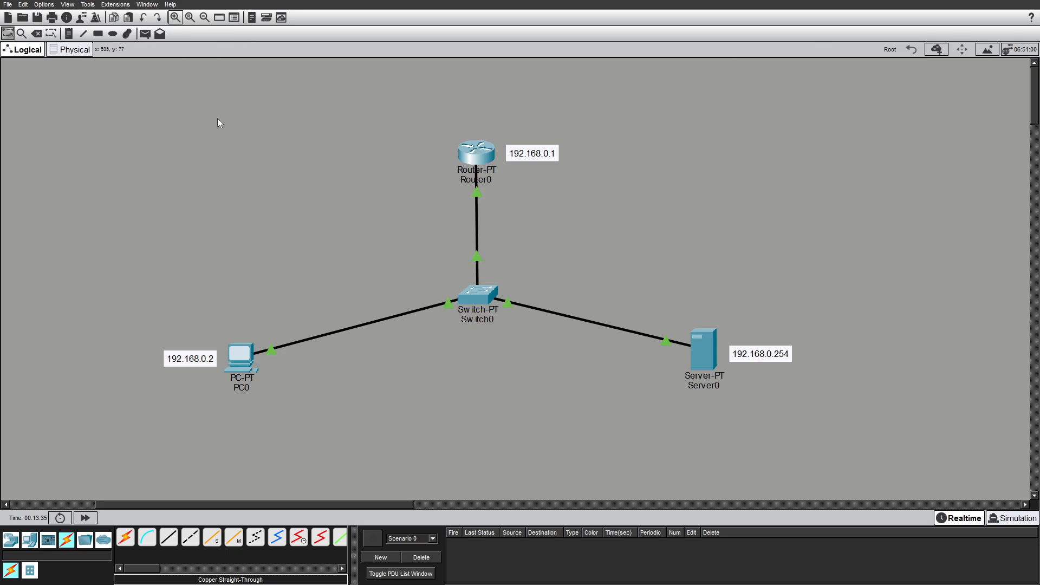
Select all devices and move the whole network slightly toward the centre of the workspace.
left_click_drag(75, 74, 988, 465)
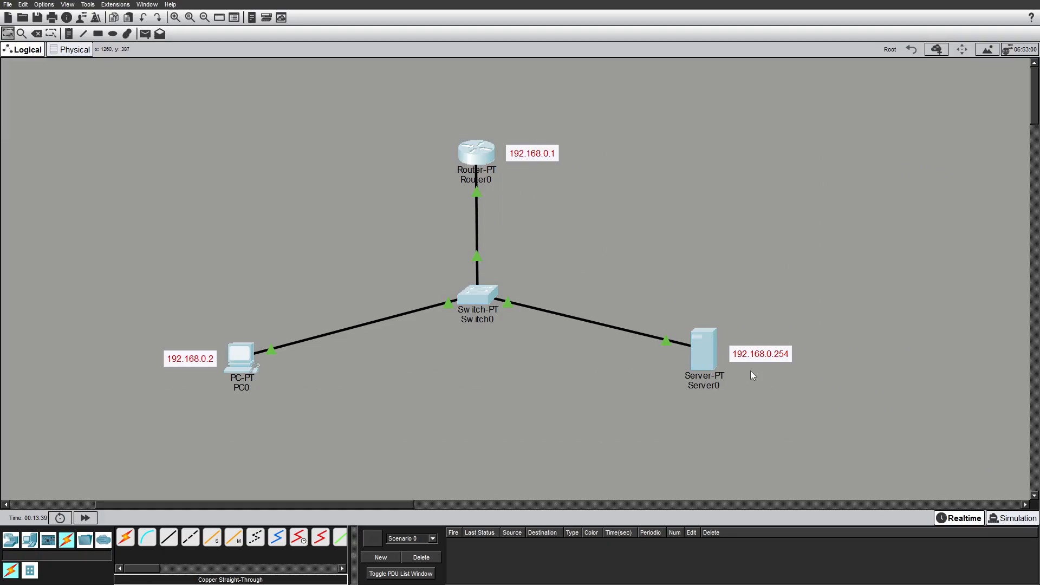
left_click_drag(705, 352, 752, 335)
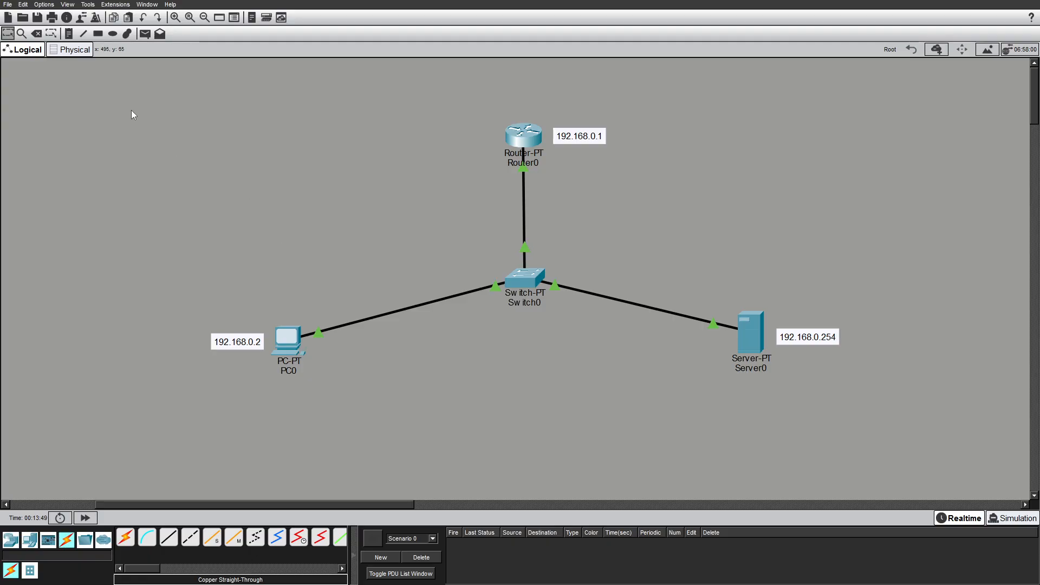
Reconnect PC0's cable to the switch's FastEthernet0/1 port.
left_click(495, 287)
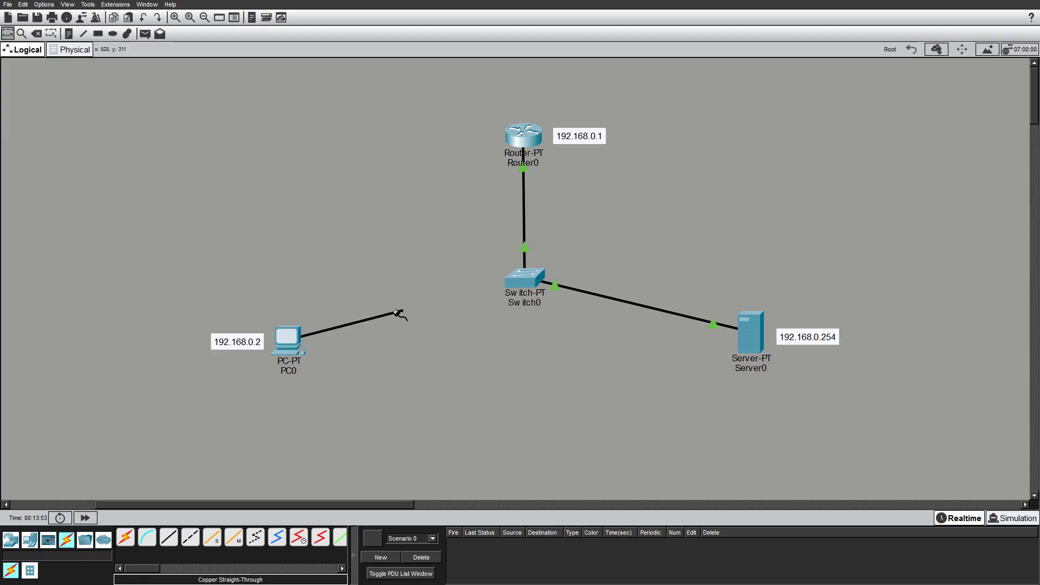
left_click(517, 282)
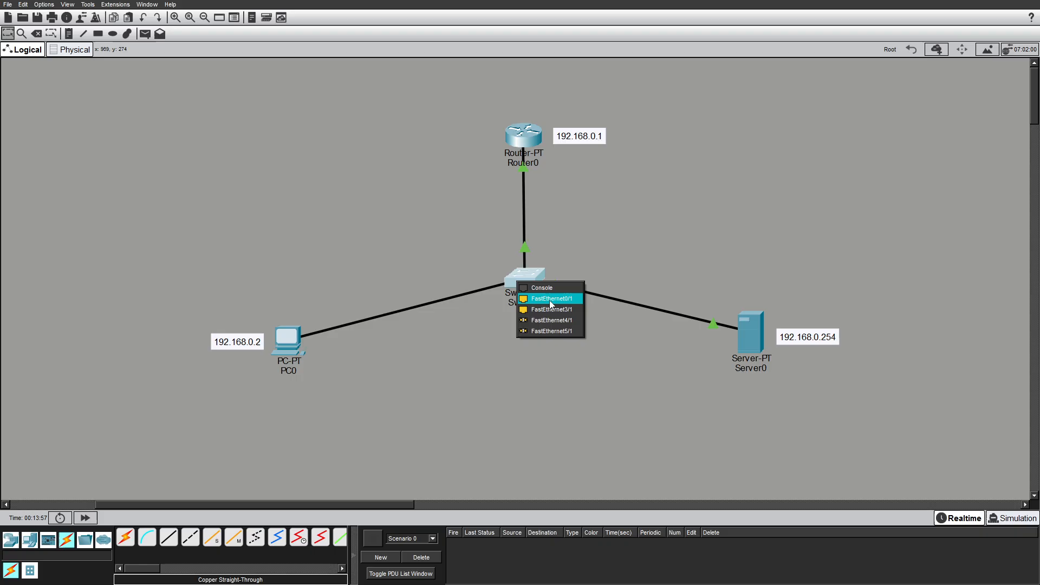
left_click(561, 298)
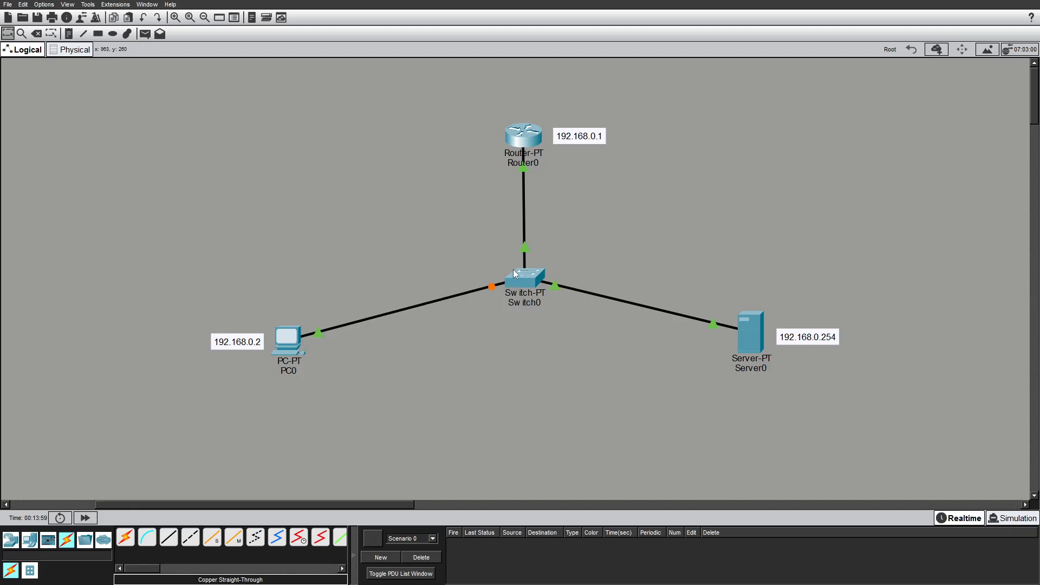
Add a note reading Fa0/1 beside the switch end of PC0's link and position it there.
left_click(69, 33)
left_click(468, 278)
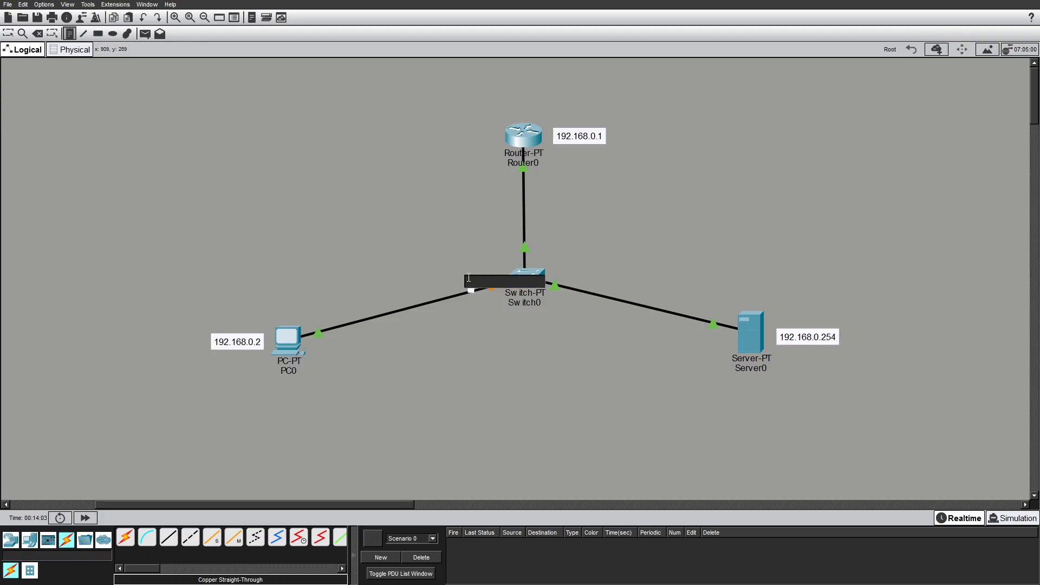
type("1")
type("a")
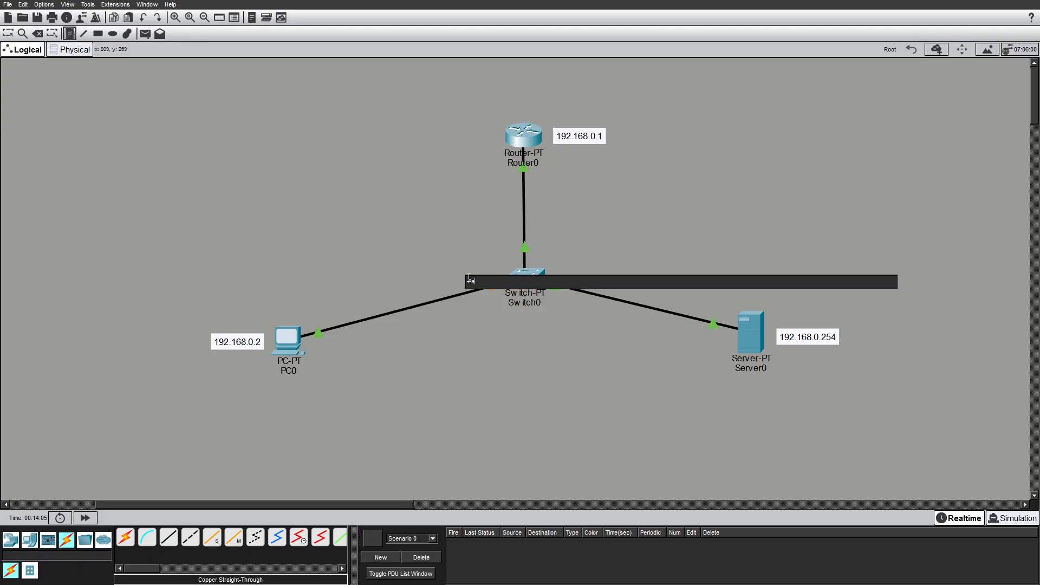
type("0/1")
left_click(8, 34)
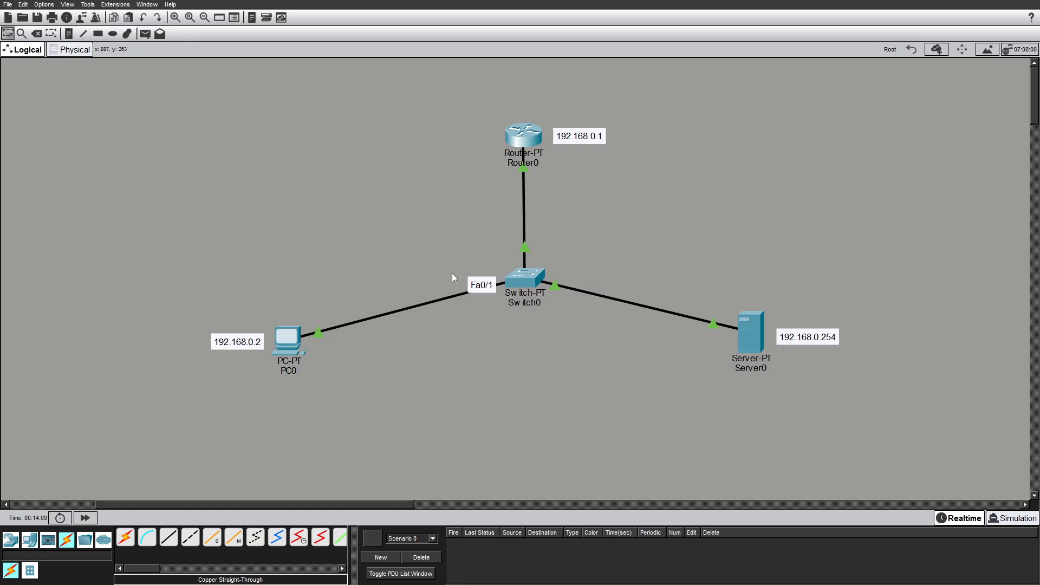
left_click_drag(473, 284, 454, 296)
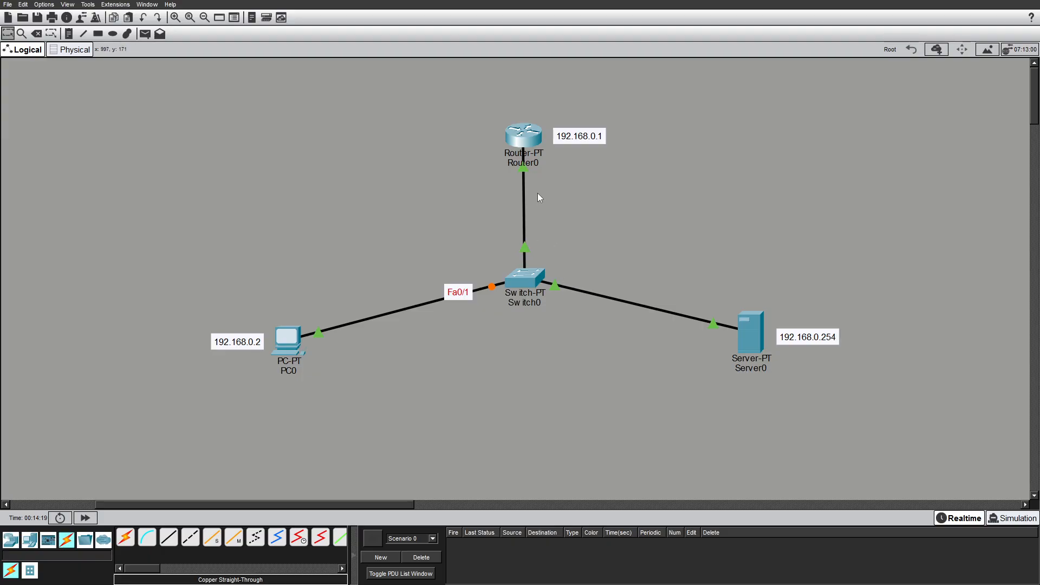
left_click(290, 372)
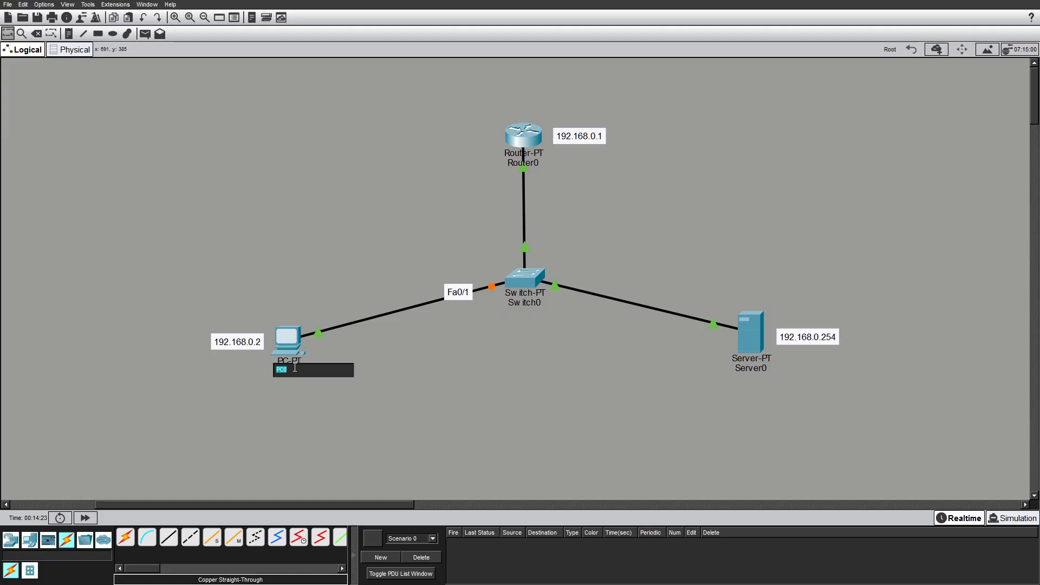
left_click(366, 388)
mouse_move(291, 372)
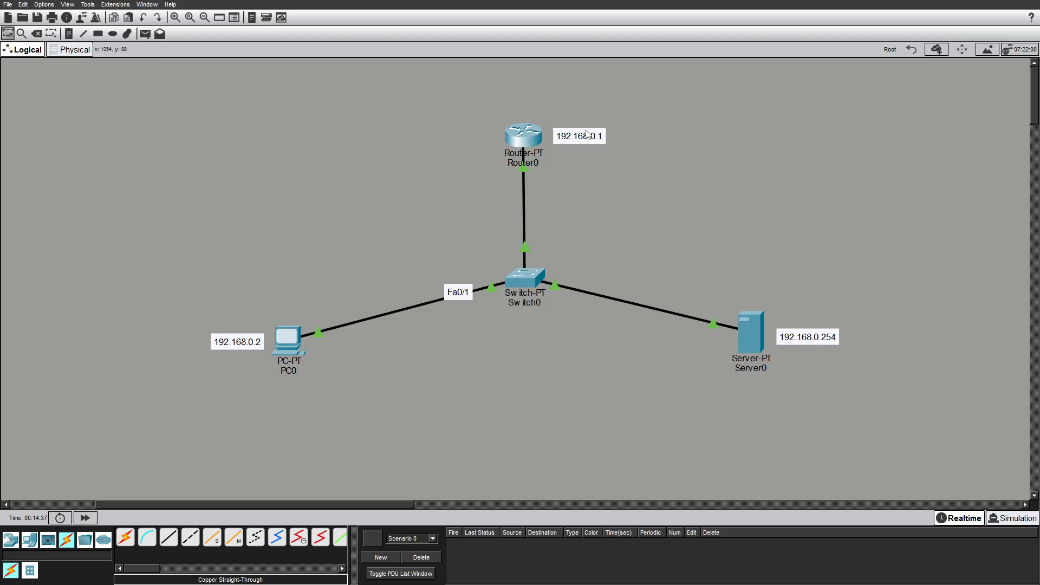
Inspect Router0's port and IP address summary by pointing at the router.
mouse_move(533, 140)
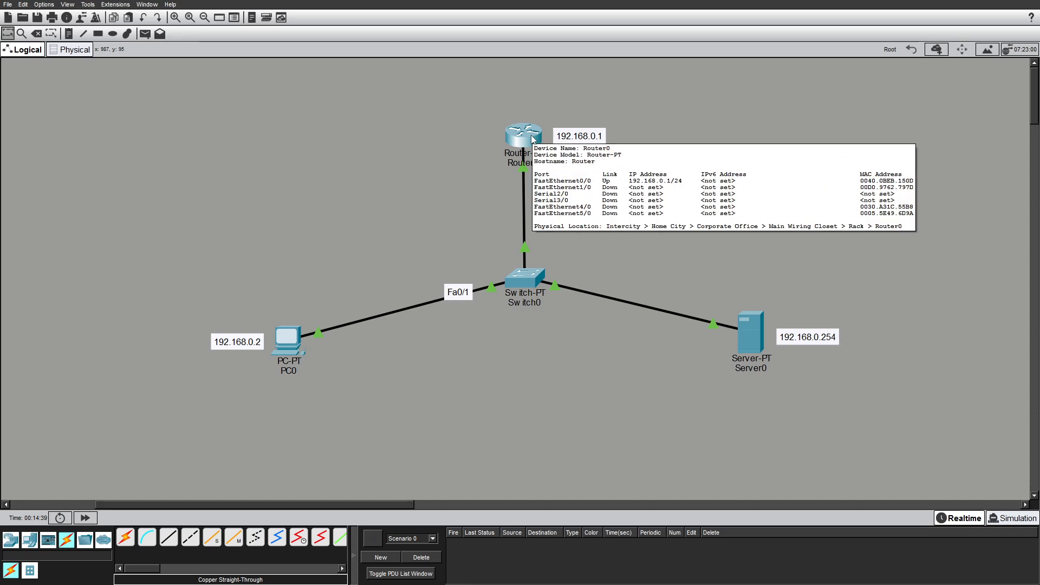